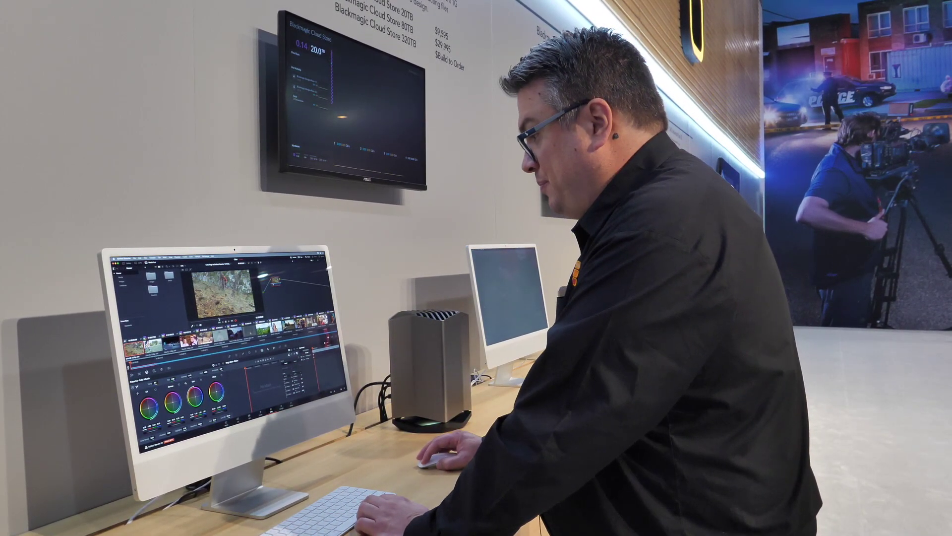
Play the mountain-bike clip with Magic Mask ready in Object mode
{"action": "key", "text": "space"}
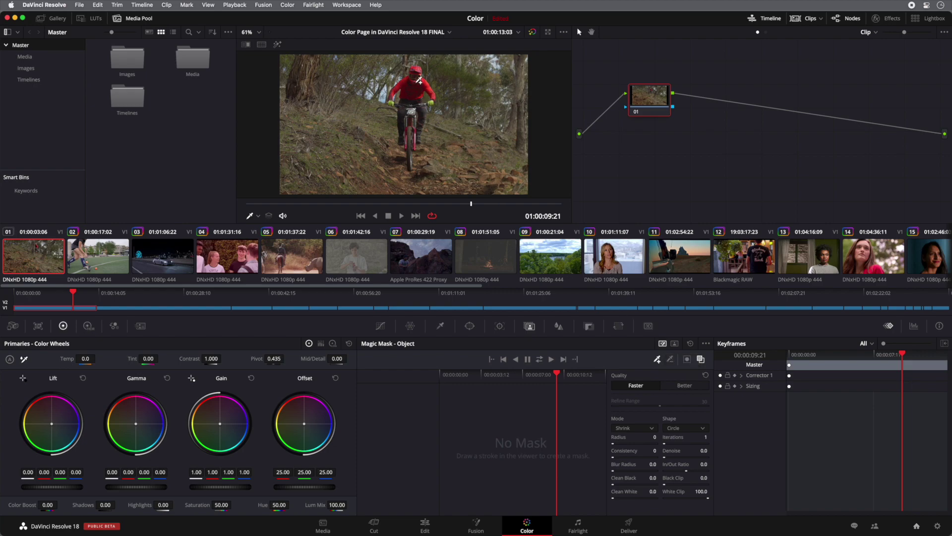
Stroke a Magic Mask over the red-clad rider, track it forward, and scrub back to check
{"action": "left_click_drag", "start_coordinate": [415, 76], "coordinate": [412, 120]}
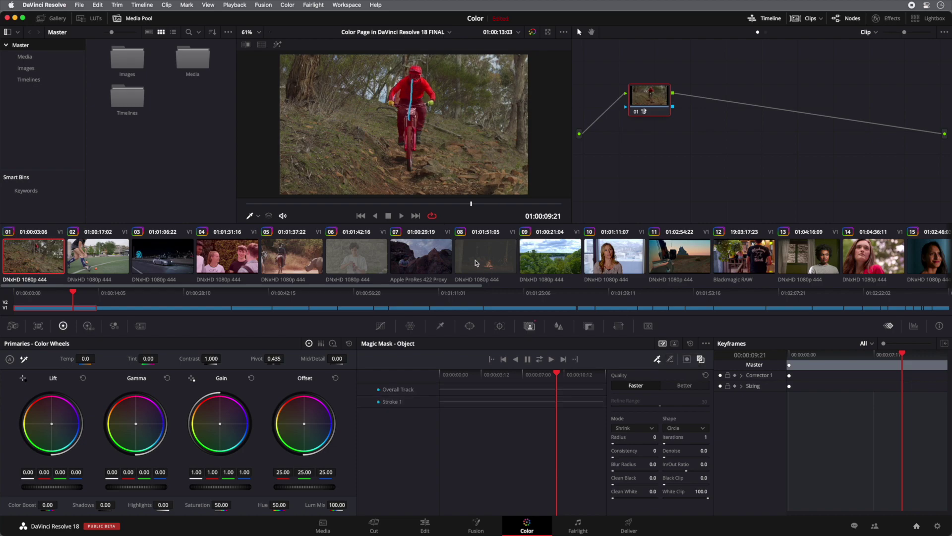
{"action": "left_click", "coordinate": [552, 361]}
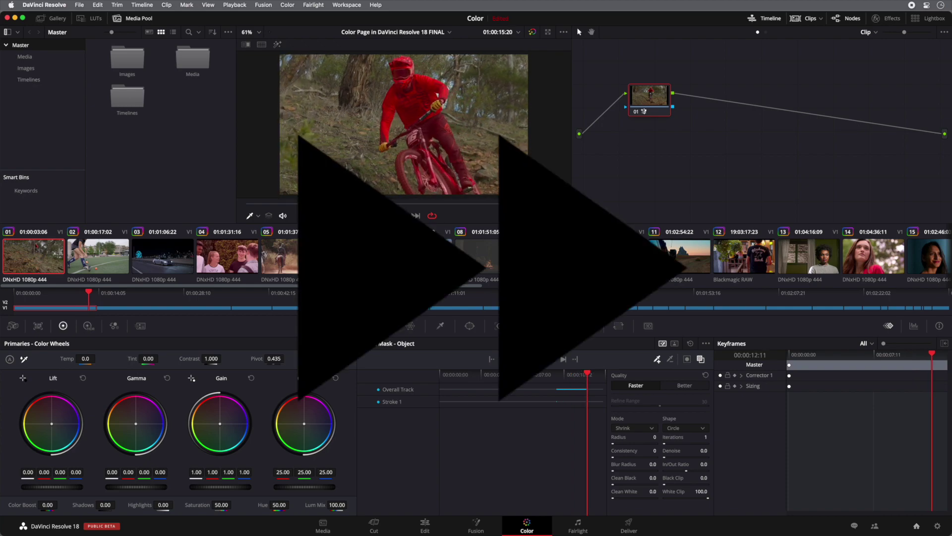
{"action": "mouse_move", "coordinate": [590, 380]}
{"action": "left_mouse_down"}
{"action": "mouse_move", "coordinate": [561, 377]}
{"action": "mouse_move", "coordinate": [572, 377]}
{"action": "left_mouse_up"}
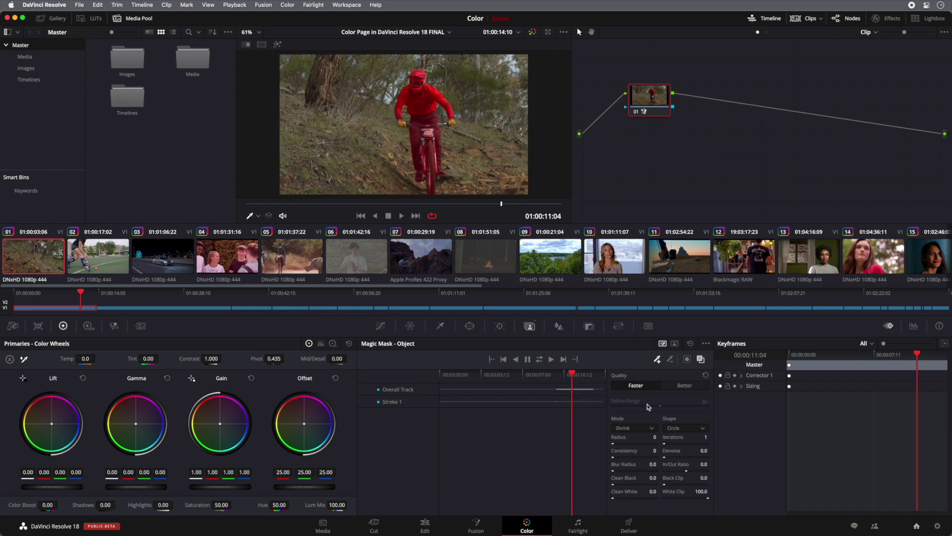
Hide the mask overlay and shape an S-curve in Custom Curves to boost contrast
{"action": "left_click", "coordinate": [701, 359]}
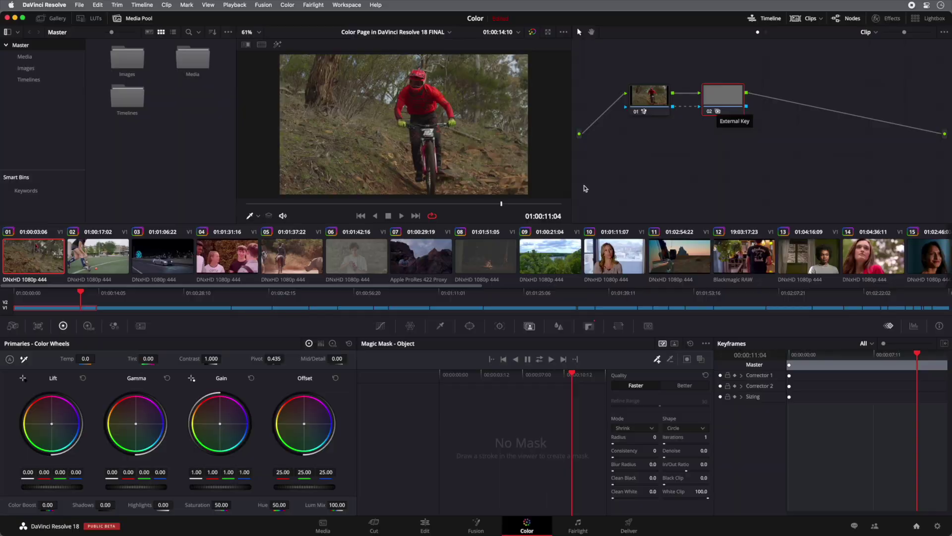
{"action": "left_click", "coordinate": [381, 325]}
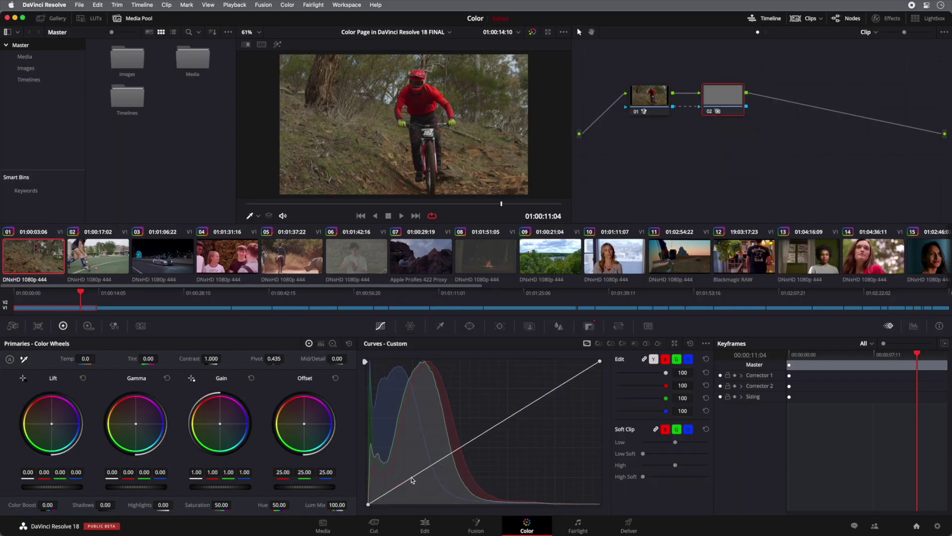
{"action": "left_click_drag", "start_coordinate": [411, 480], "coordinate": [413, 483]}
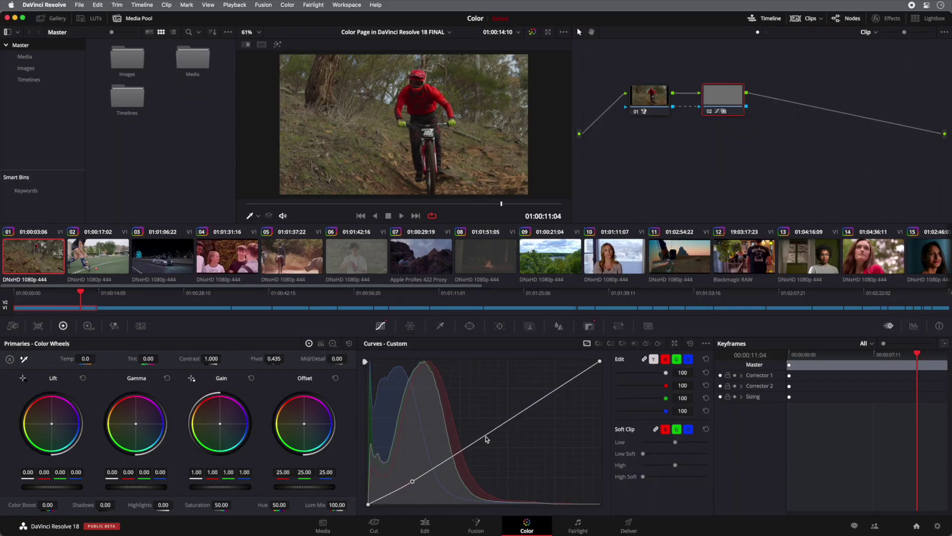
{"action": "left_click_drag", "start_coordinate": [486, 438], "coordinate": [482, 426]}
{"action": "left_click_drag", "start_coordinate": [546, 397], "coordinate": [542, 385]}
{"action": "left_click_drag", "start_coordinate": [483, 425], "coordinate": [481, 422]}
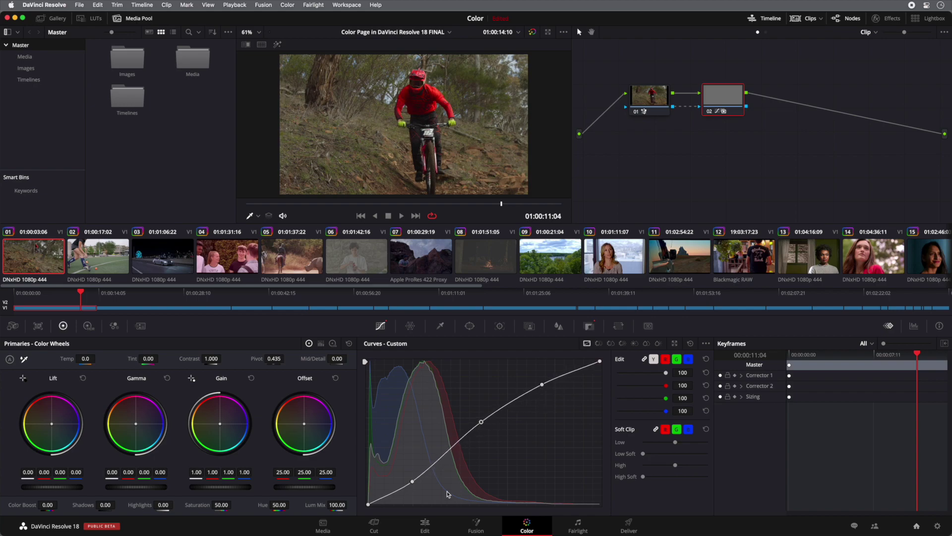
{"action": "left_click_drag", "start_coordinate": [418, 483], "coordinate": [417, 484]}
Add an outside node after node 02 to grade the background
{"action": "right_click", "coordinate": [729, 100]}
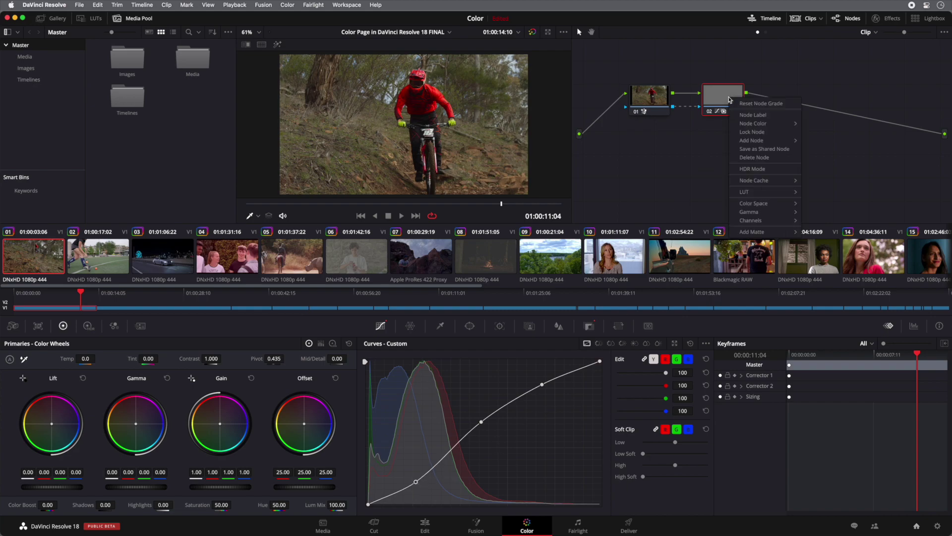
{"action": "mouse_move", "coordinate": [770, 141]}
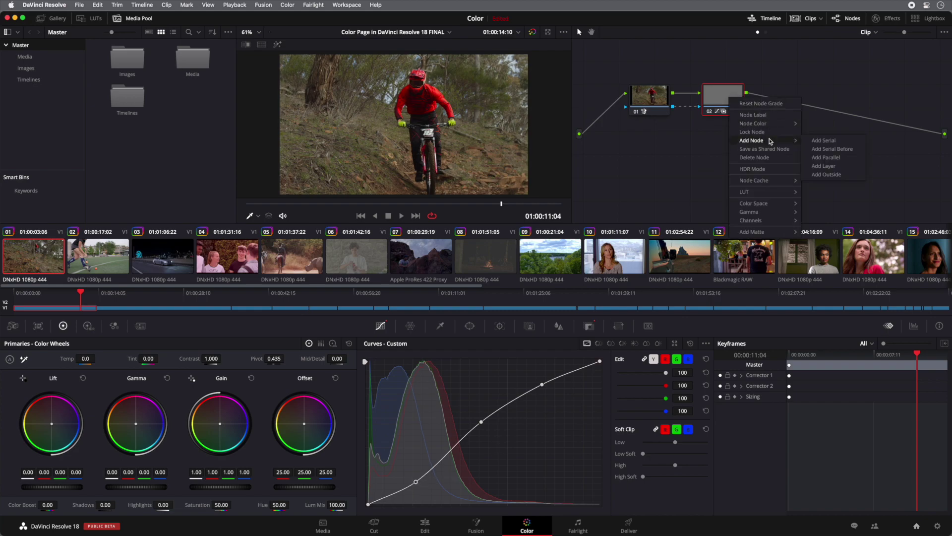
{"action": "left_click", "coordinate": [825, 173]}
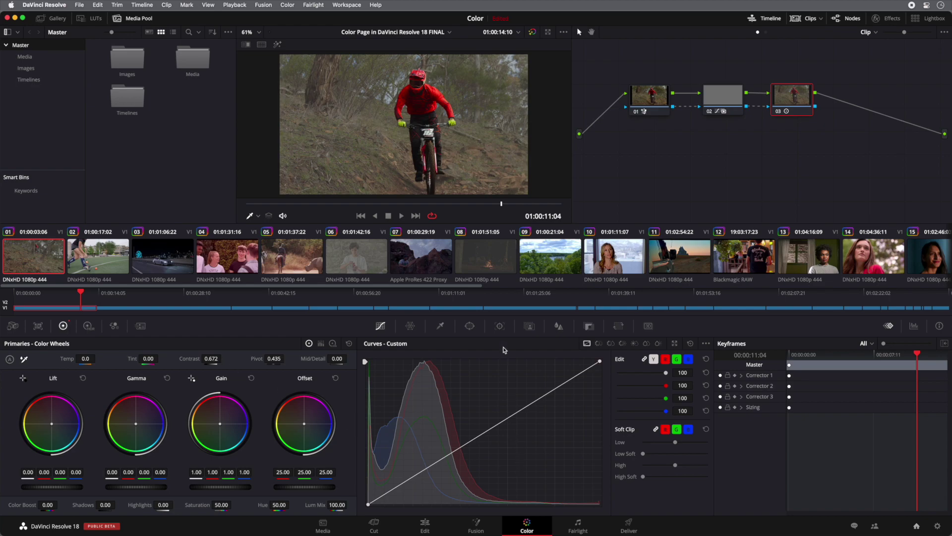
Reselect the rider-mask node 01 and scrub the clip to check the grade
{"action": "left_click", "coordinate": [530, 326]}
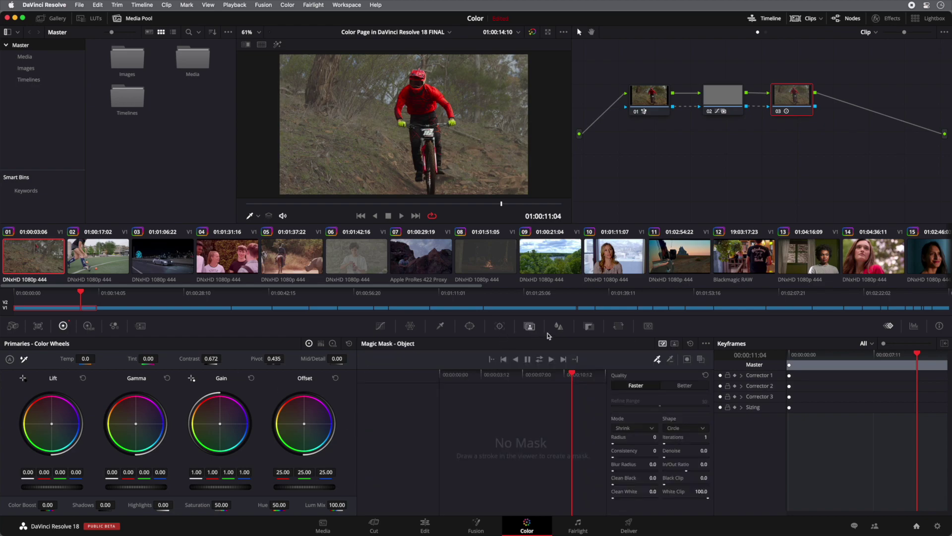
{"action": "left_click", "coordinate": [661, 102]}
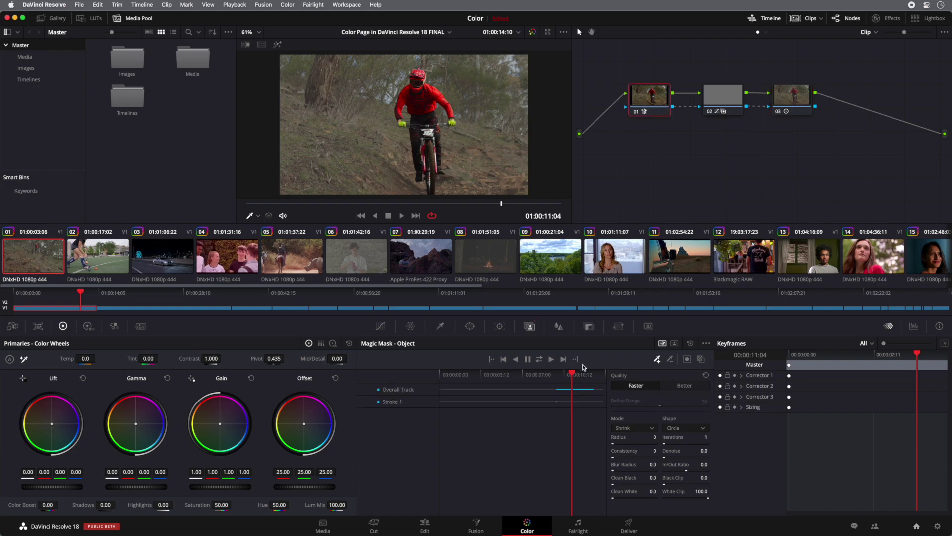
{"action": "mouse_move", "coordinate": [574, 376]}
{"action": "left_mouse_down"}
{"action": "mouse_move", "coordinate": [584, 375]}
{"action": "mouse_move", "coordinate": [564, 376]}
{"action": "mouse_move", "coordinate": [576, 375]}
{"action": "left_mouse_up"}
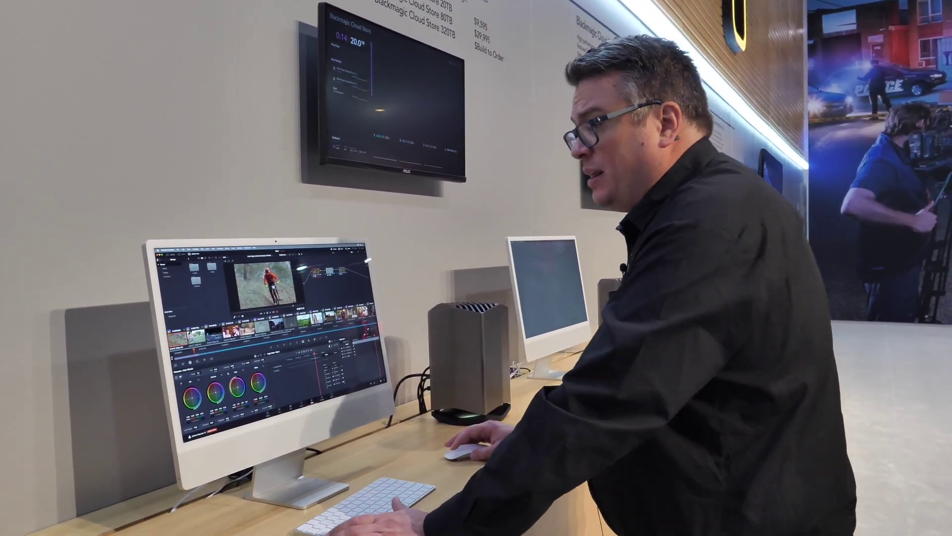
Switch to the sports-field clip, show the mask overlay, and set mask quality to Better
{"action": "left_click", "coordinate": [197, 337]}
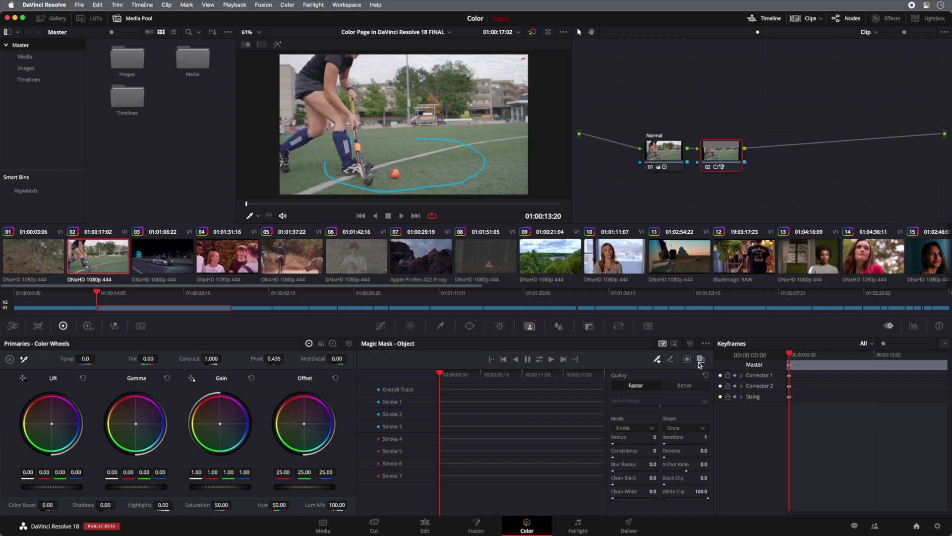
{"action": "left_click", "coordinate": [699, 363]}
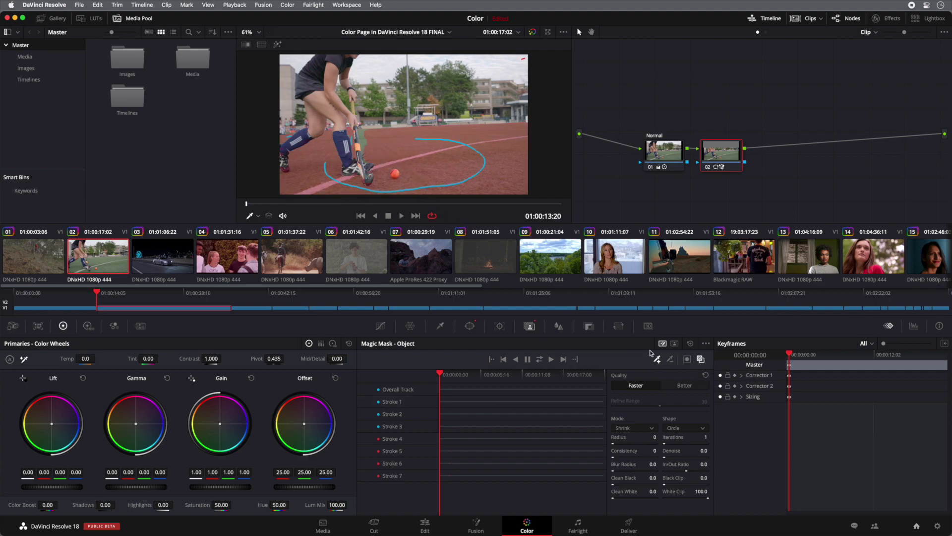
{"action": "left_click", "coordinate": [682, 387]}
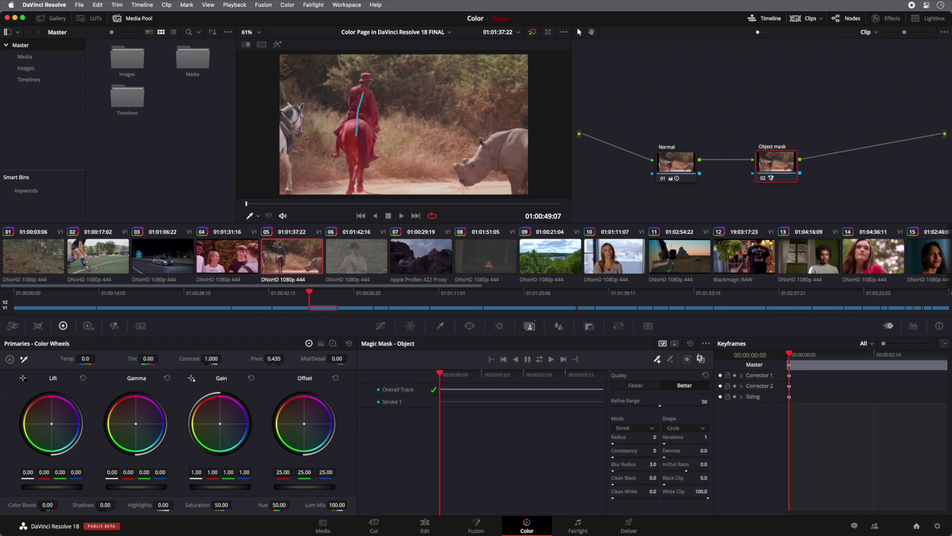
Preview the masked rider, return to the first frame, and move the Normal and Object mask nodes together
{"action": "key", "text": "space"}
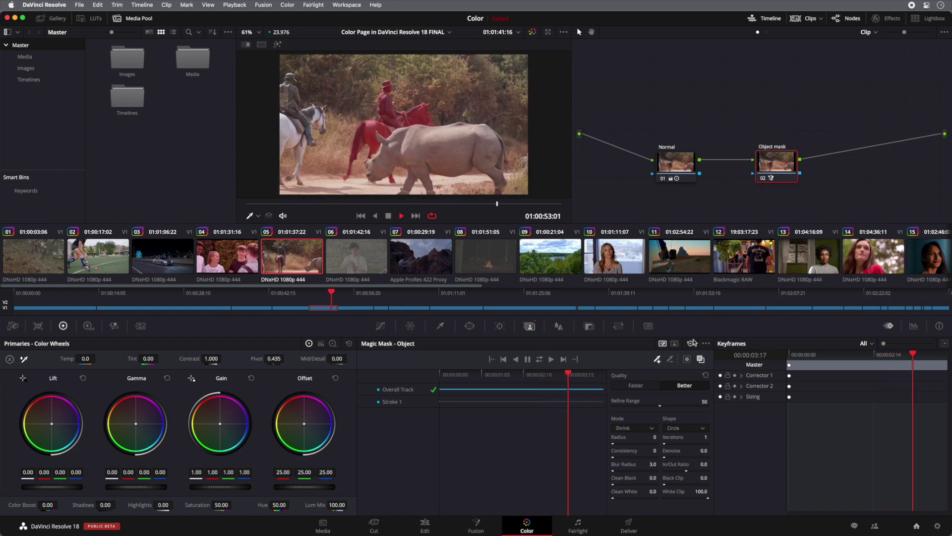
{"action": "left_click", "coordinate": [520, 373]}
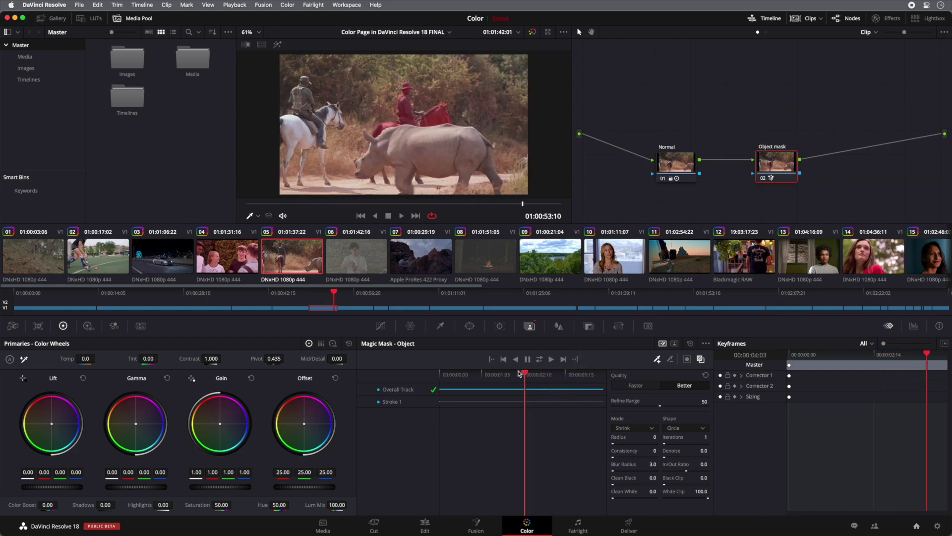
{"action": "key", "text": "Up"}
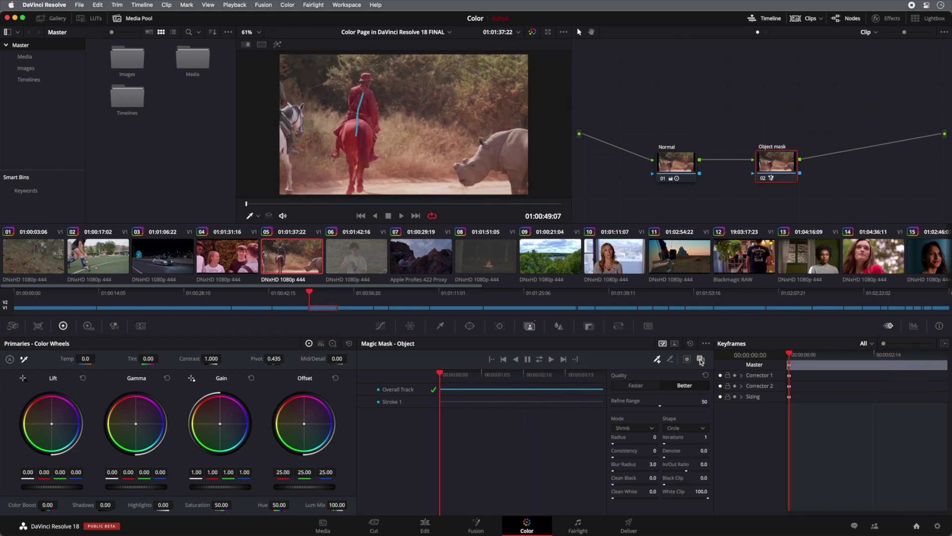
{"action": "left_click_drag", "start_coordinate": [669, 158], "coordinate": [638, 138]}
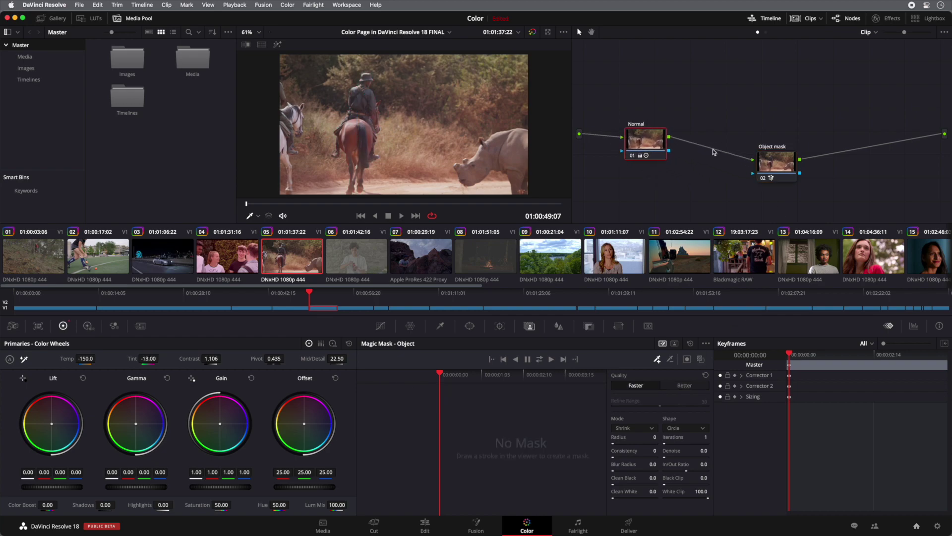
{"action": "mouse_move", "coordinate": [782, 162]}
{"action": "left_mouse_down"}
{"action": "mouse_move", "coordinate": [704, 141]}
{"action": "mouse_move", "coordinate": [729, 141]}
{"action": "left_mouse_up"}
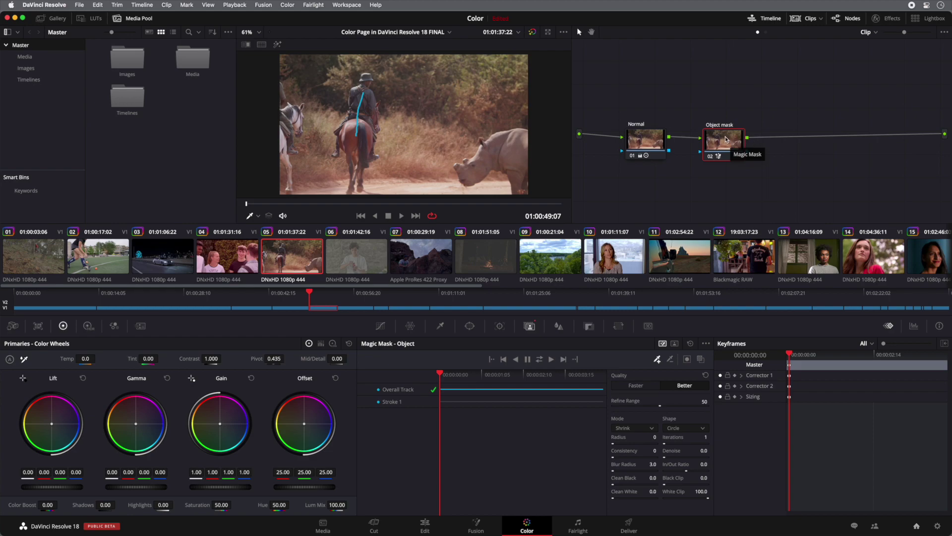
Add a serial node after Object mask, keyed from the Object mask output
{"action": "right_click", "coordinate": [726, 140]}
{"action": "mouse_move", "coordinate": [750, 180]}
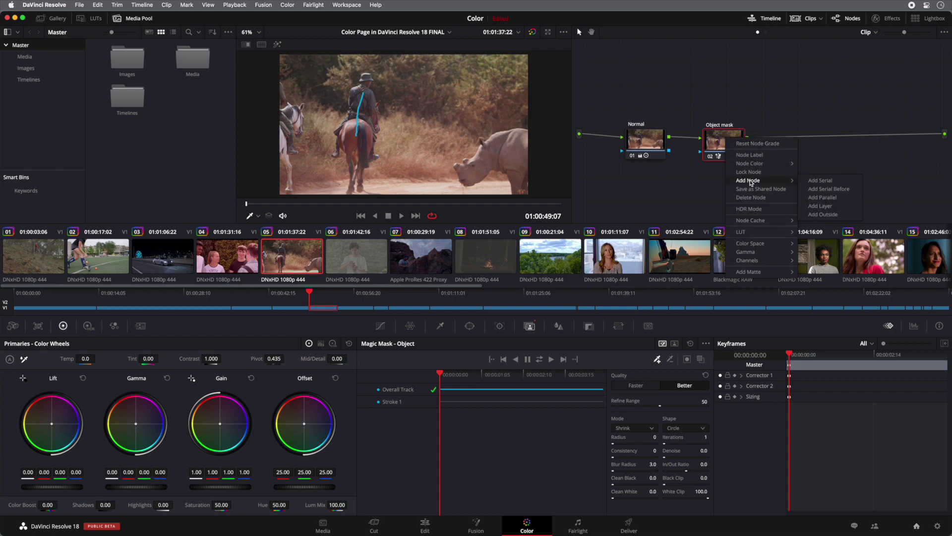
{"action": "left_click", "coordinate": [833, 180]}
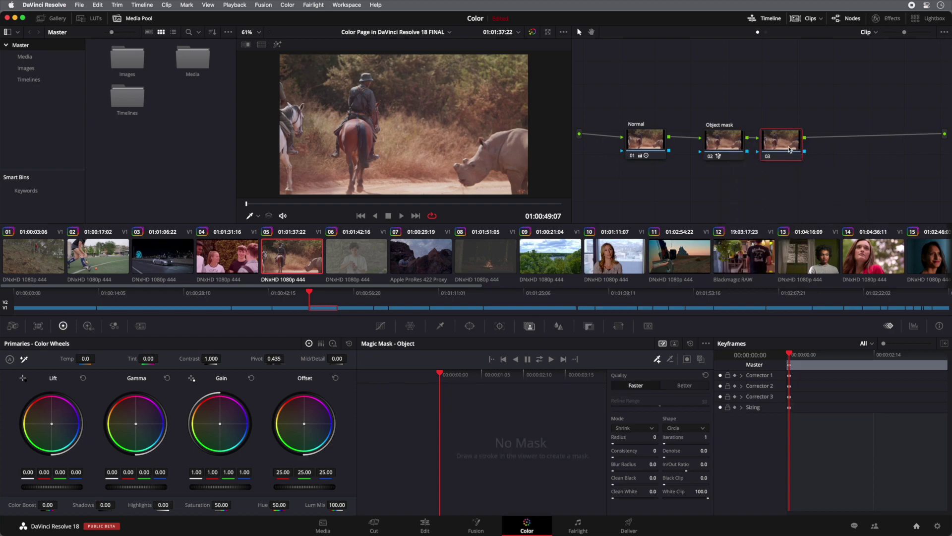
{"action": "left_click_drag", "start_coordinate": [747, 152], "coordinate": [804, 149]}
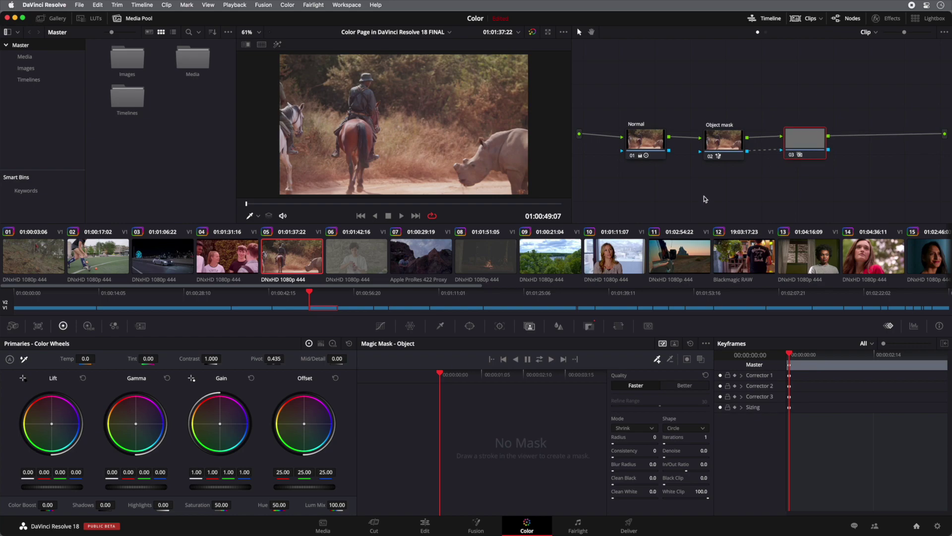
Make the masked area monochrome in RGB Mixer, raising Green and lowering Red, then preview
{"action": "left_click", "coordinate": [114, 326]}
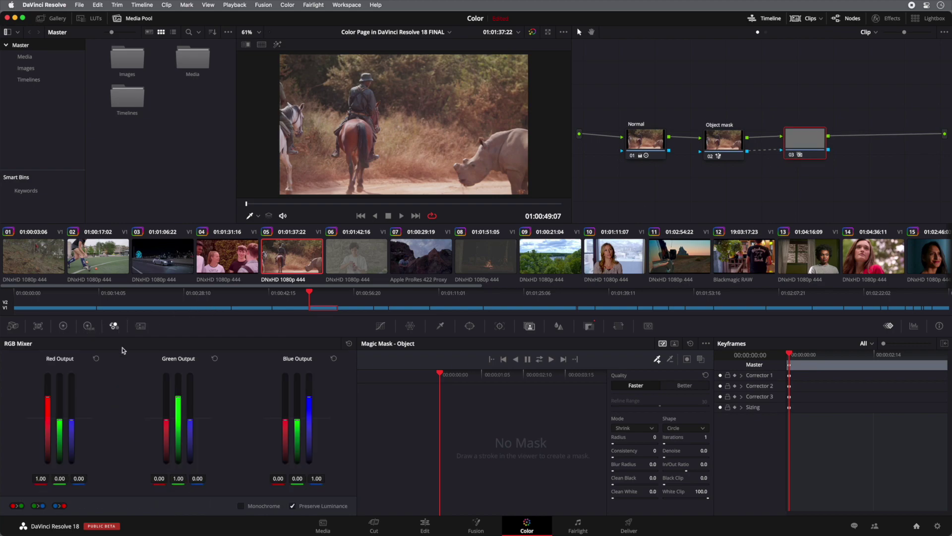
{"action": "left_click", "coordinate": [241, 506]}
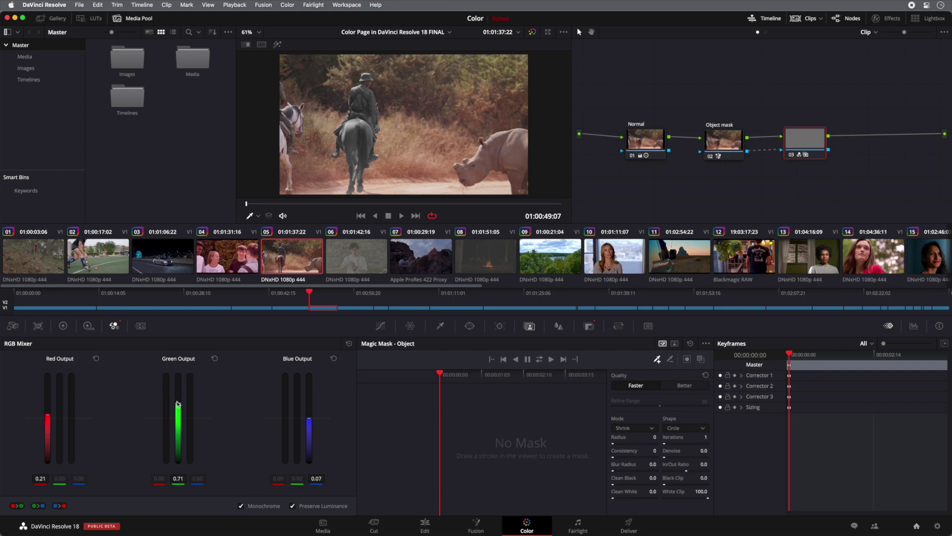
{"action": "left_click_drag", "start_coordinate": [178, 408], "coordinate": [178, 397]}
{"action": "left_click_drag", "start_coordinate": [48, 403], "coordinate": [48, 444]}
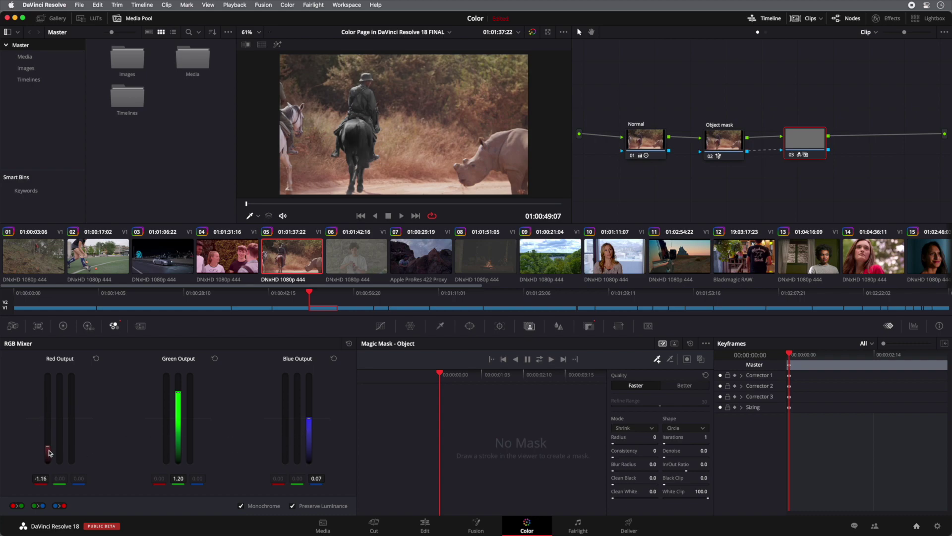
{"action": "left_click_drag", "start_coordinate": [48, 446], "coordinate": [48, 431]}
{"action": "key", "text": "space"}
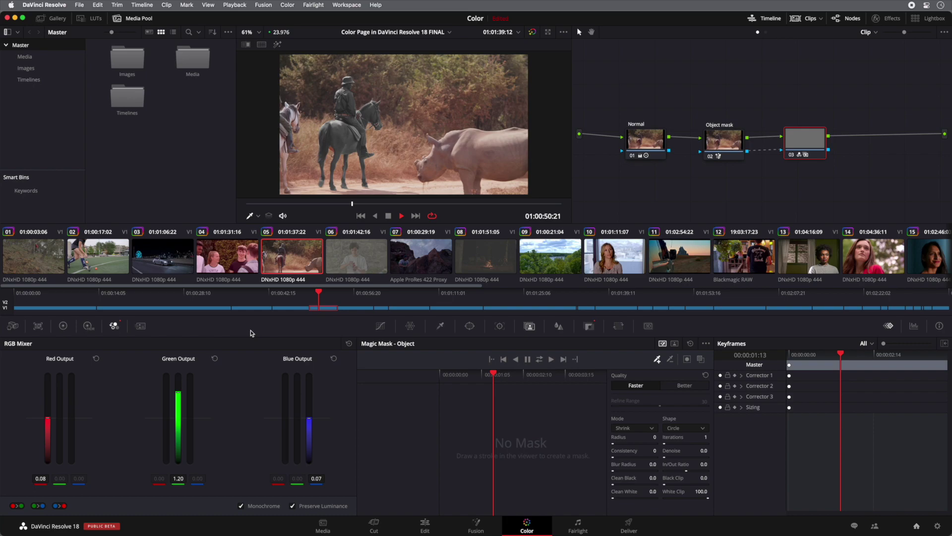
{"action": "key", "text": "space"}
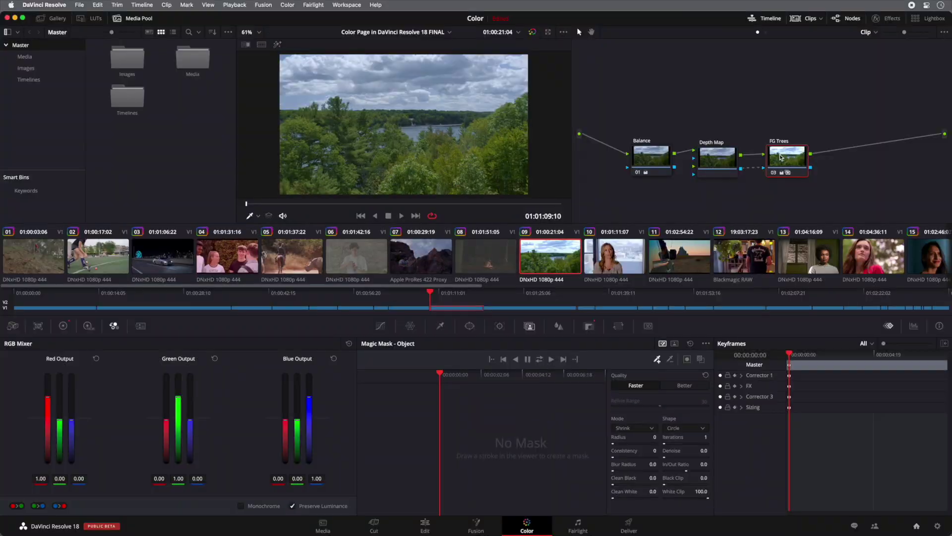
Delete the FG Trees and Depth Map nodes, leaving only the Balance node
{"action": "key", "text": "Delete"}
{"action": "left_click", "coordinate": [717, 158]}
{"action": "key", "text": "Delete"}
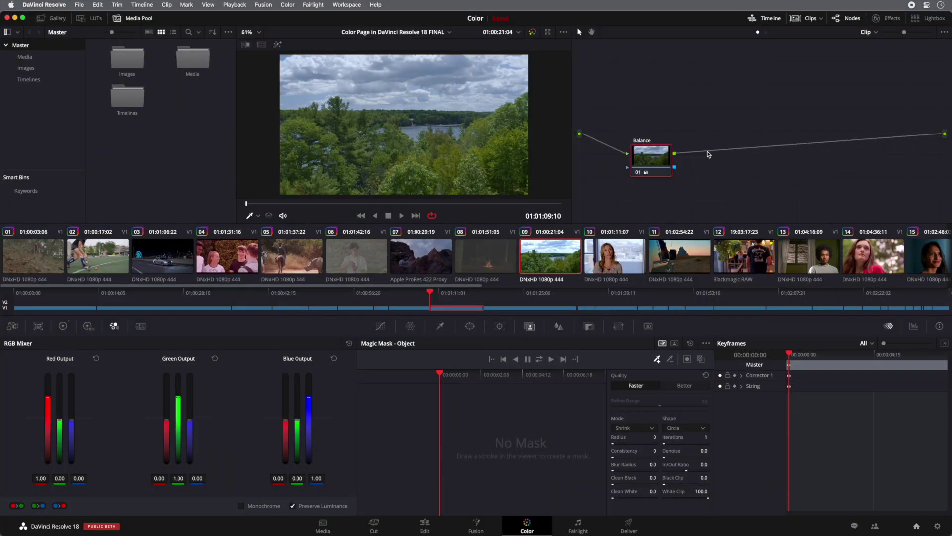
{"action": "left_click", "coordinate": [665, 157]}
{"action": "left_click_drag", "start_coordinate": [665, 157], "coordinate": [663, 152]}
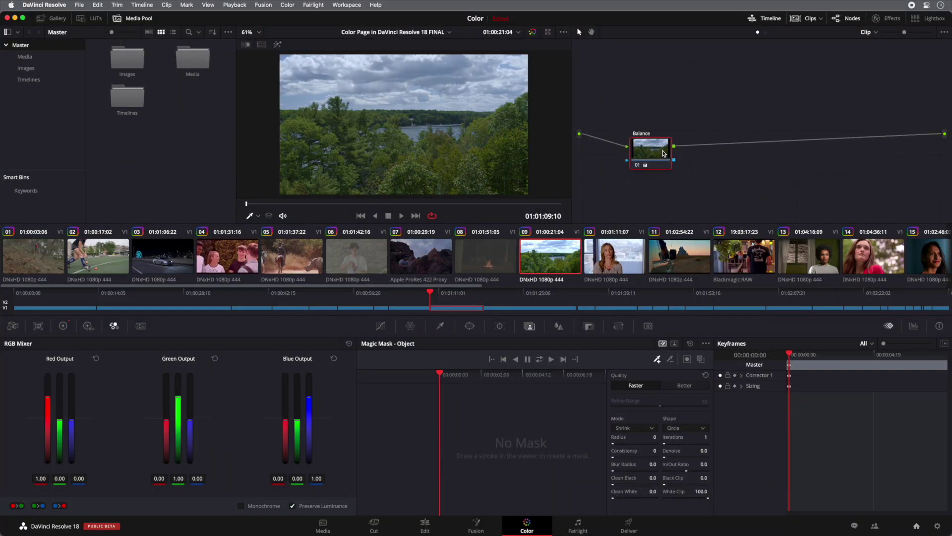
Search the Effects Library for 'dep' to find Depth Map
{"action": "left_click", "coordinate": [877, 20]}
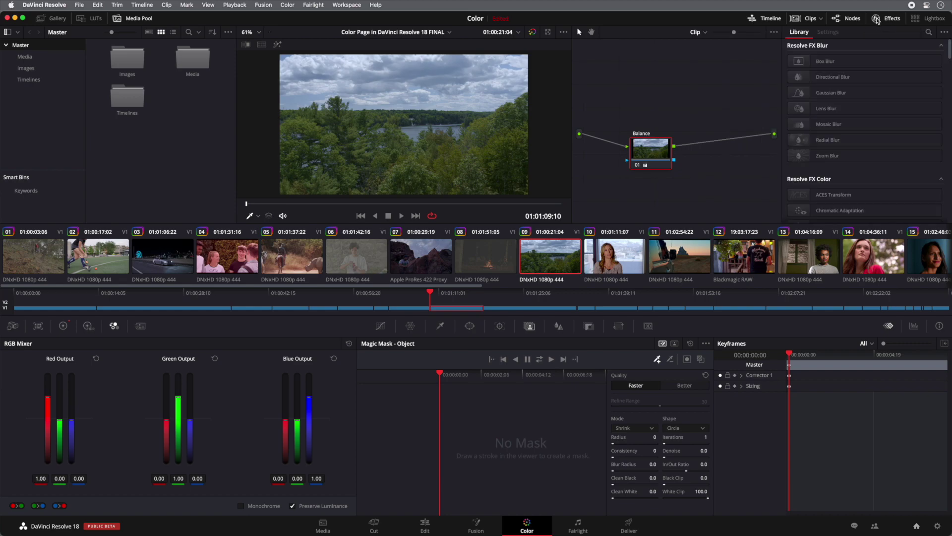
{"action": "left_click", "coordinate": [930, 33]}
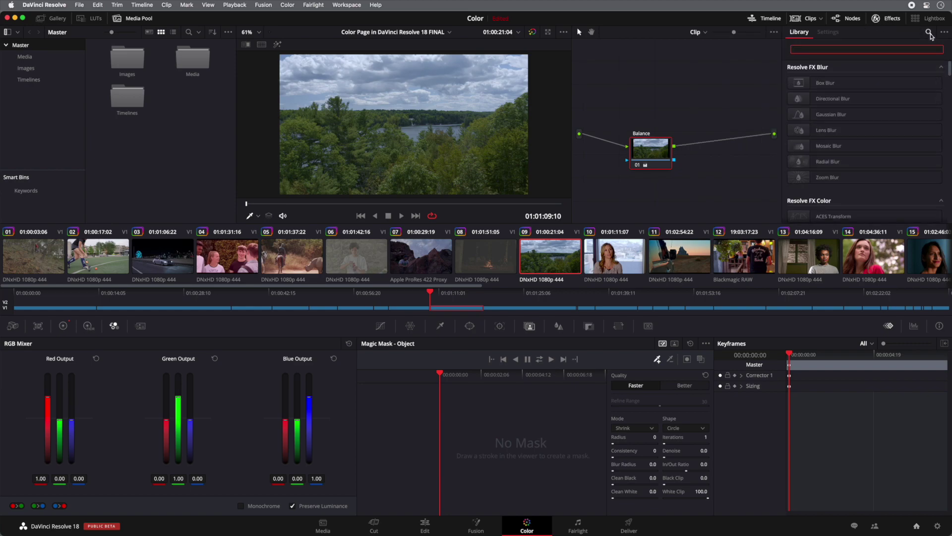
{"action": "type", "text": "dep"}
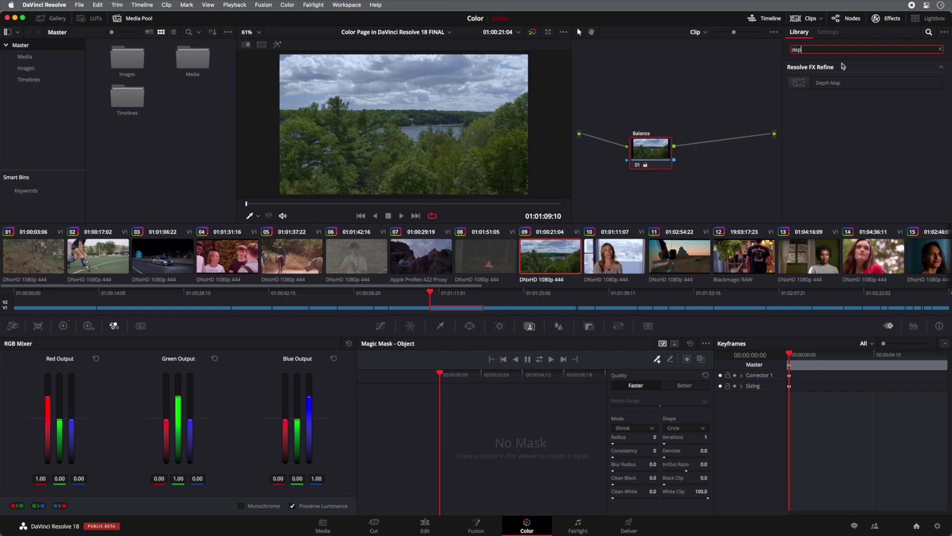
Add a Depth Map effect node after the Balance node
{"action": "left_click_drag", "start_coordinate": [818, 83], "coordinate": [706, 145]}
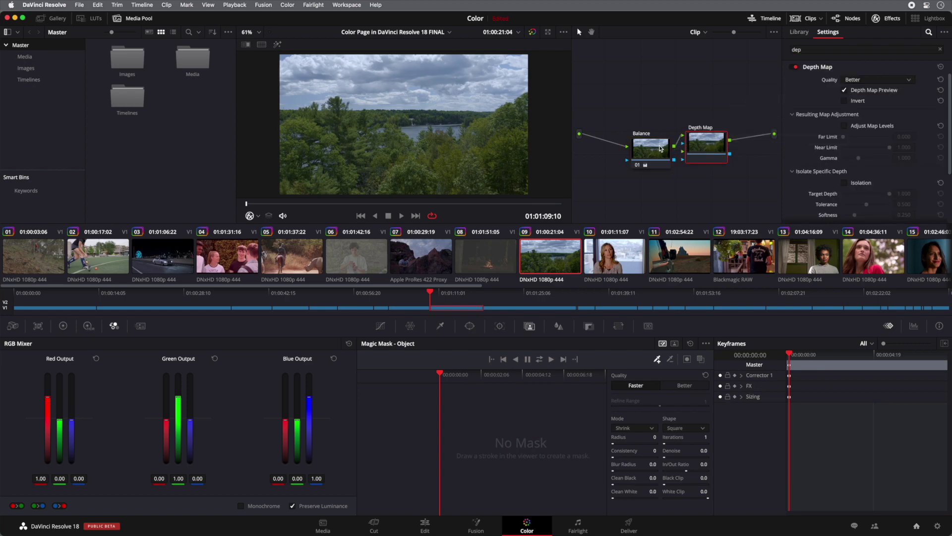
{"action": "left_click_drag", "start_coordinate": [661, 149], "coordinate": [646, 141]}
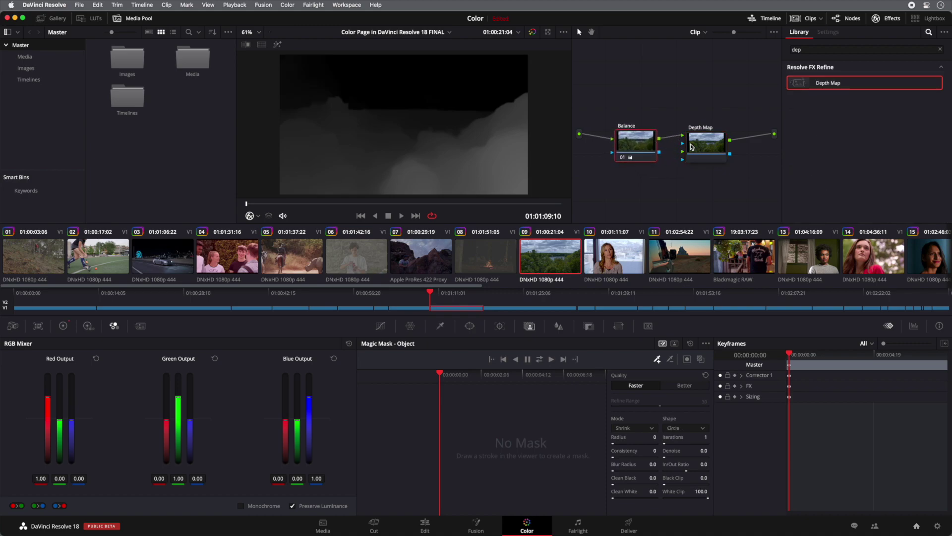
{"action": "left_click", "coordinate": [717, 147]}
{"action": "left_click", "coordinate": [940, 49]}
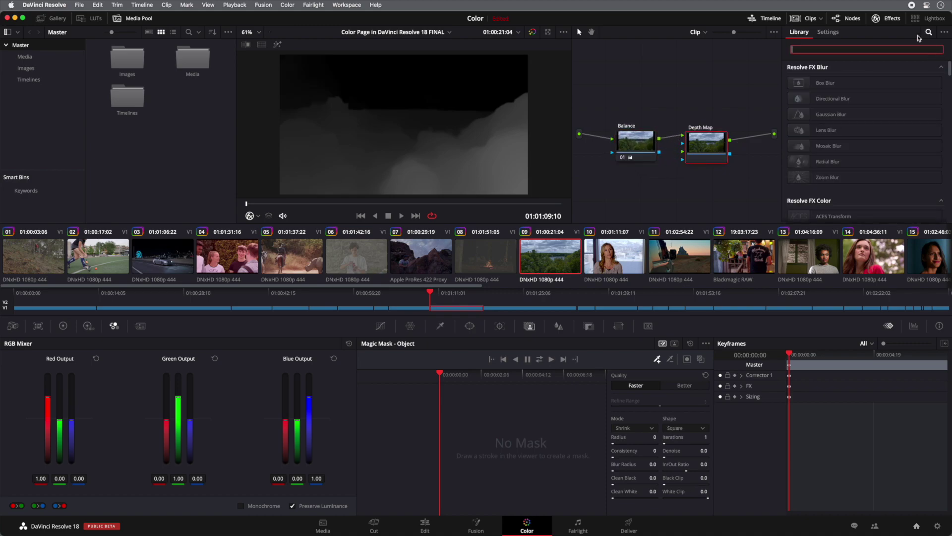
{"action": "left_click", "coordinate": [878, 22]}
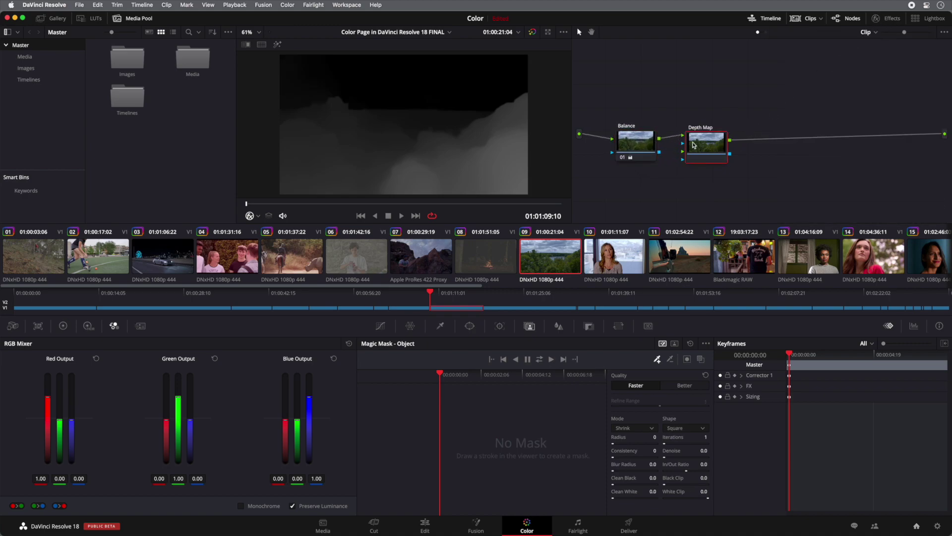
{"action": "left_click_drag", "start_coordinate": [700, 145], "coordinate": [703, 145]}
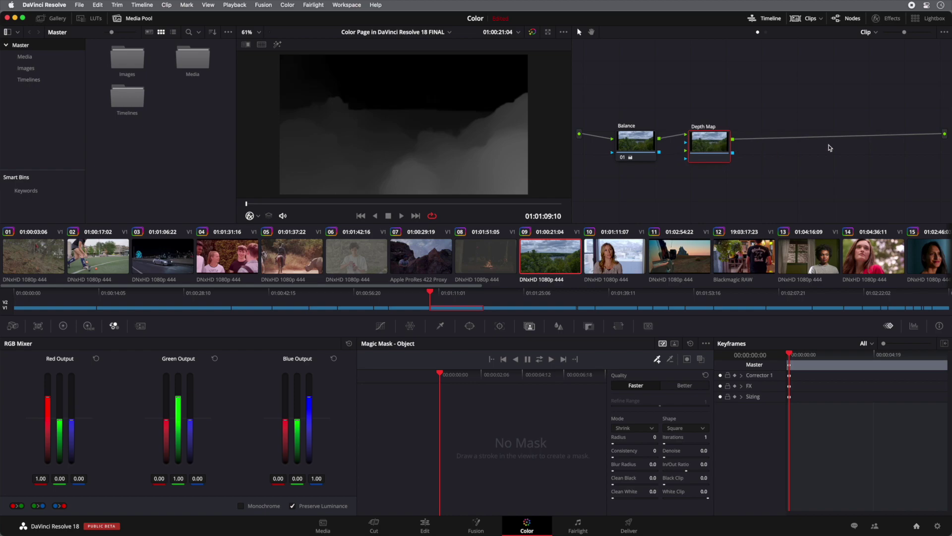
Enable Adjust Map Levels and lower the Depth Map's Near Limit to 0.633
{"action": "left_click", "coordinate": [881, 19]}
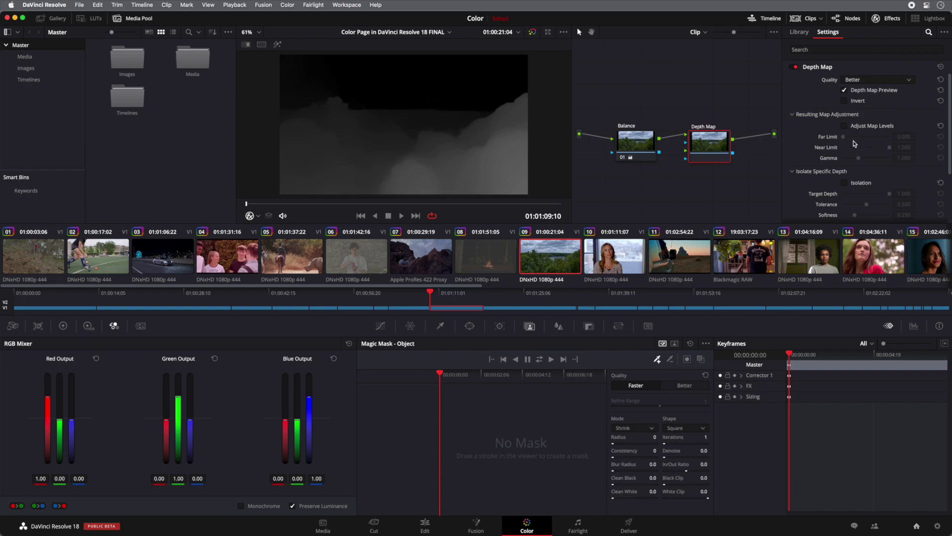
{"action": "left_click", "coordinate": [845, 126]}
{"action": "left_click_drag", "start_coordinate": [890, 150], "coordinate": [889, 151]}
{"action": "left_click_drag", "start_coordinate": [872, 151], "coordinate": [868, 151]}
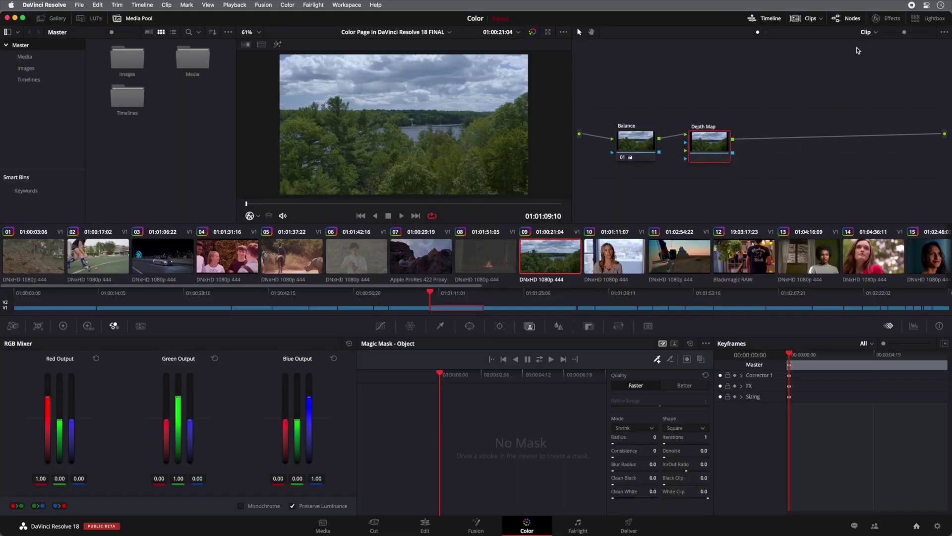
Add a serial node keyed from the Depth Map and shift its Global Tint toward green, to -21.79
{"action": "key", "text": "alt+s"}
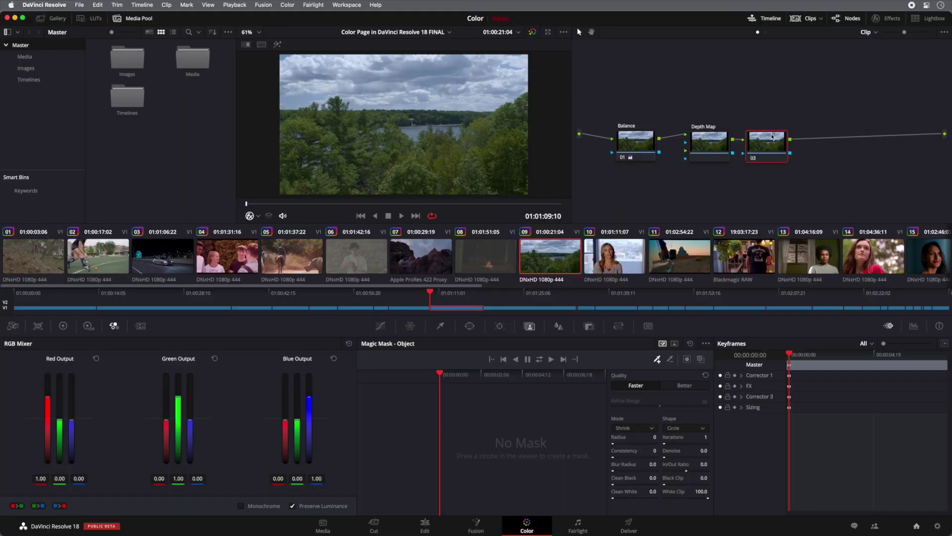
{"action": "left_click_drag", "start_coordinate": [786, 138], "coordinate": [785, 137]}
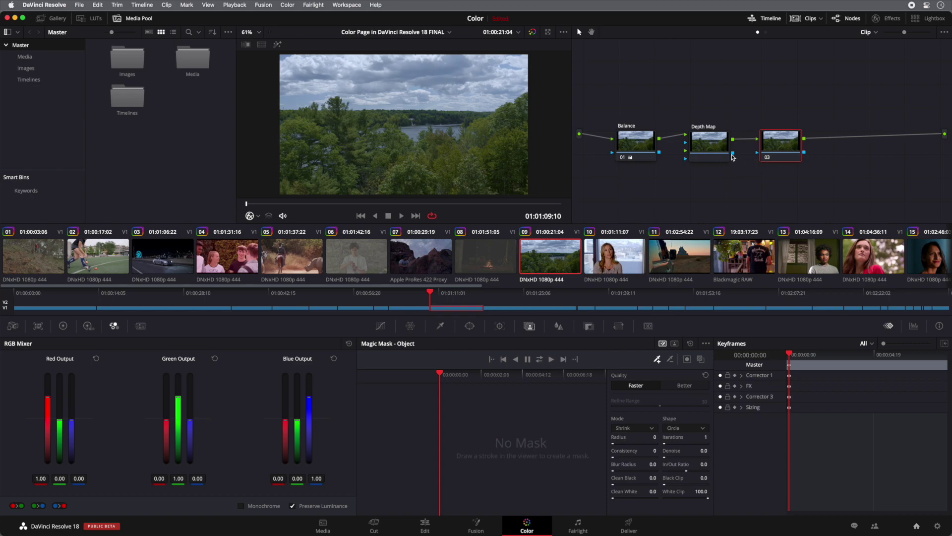
{"action": "left_click_drag", "start_coordinate": [747, 156], "coordinate": [757, 152]}
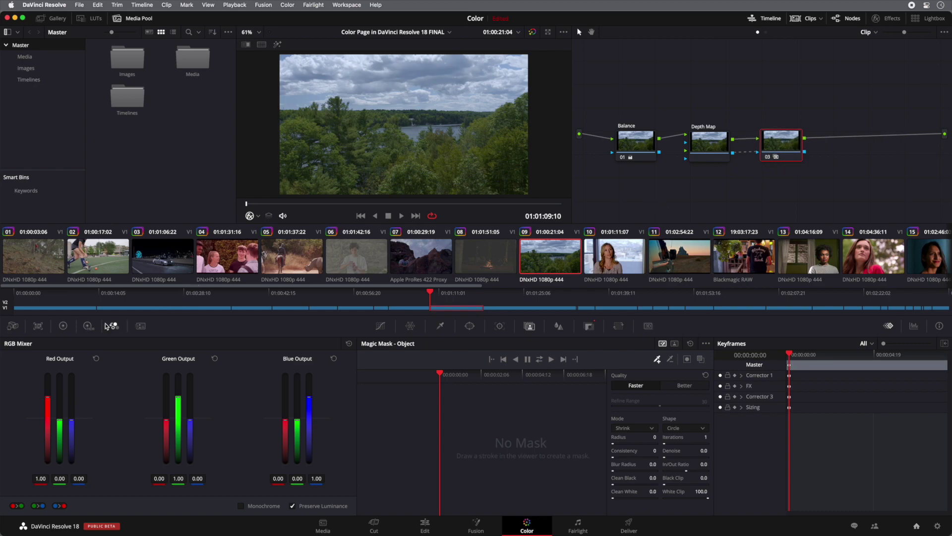
{"action": "left_click", "coordinate": [89, 326]}
{"action": "left_click_drag", "start_coordinate": [340, 426], "coordinate": [339, 433]}
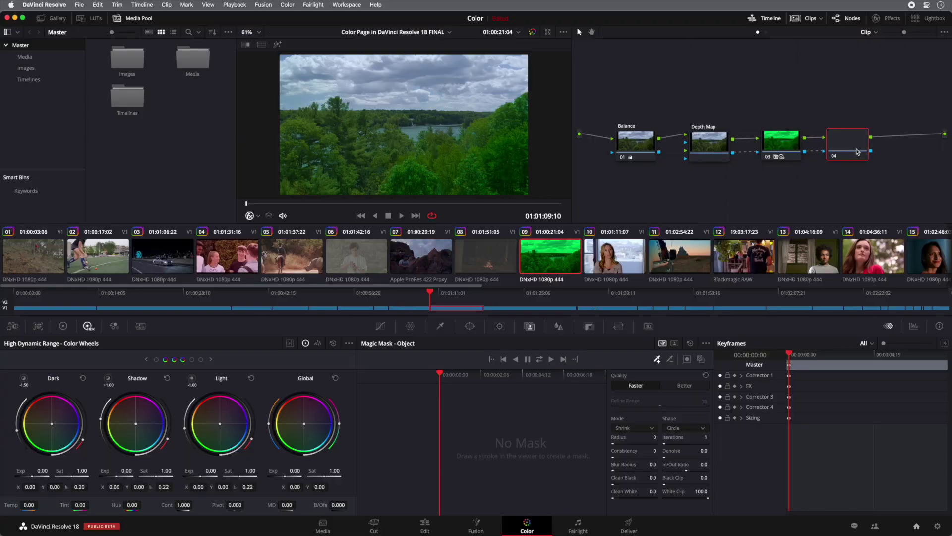
Add a Lens Blur from the Effects Library to node 04 of the forest clip
{"action": "left_click", "coordinate": [898, 20]}
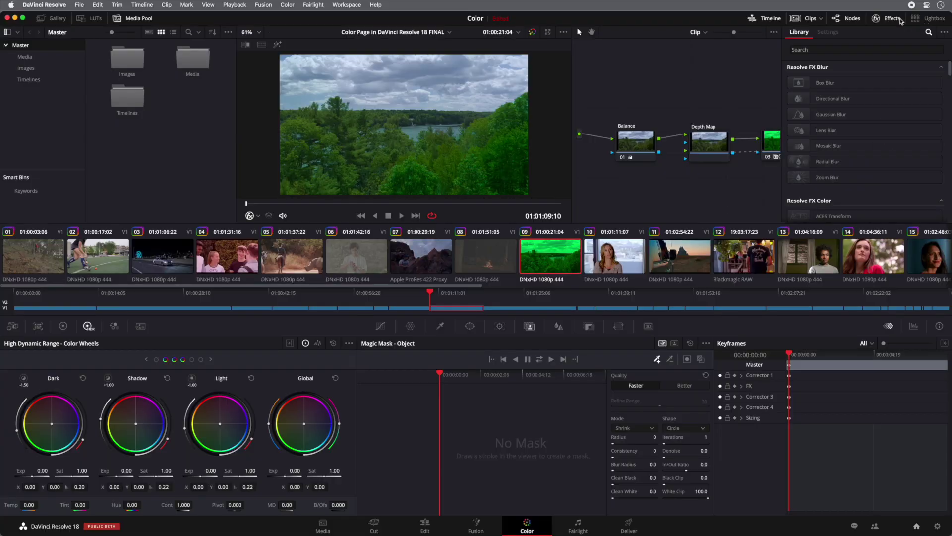
{"action": "left_click", "coordinate": [839, 51]}
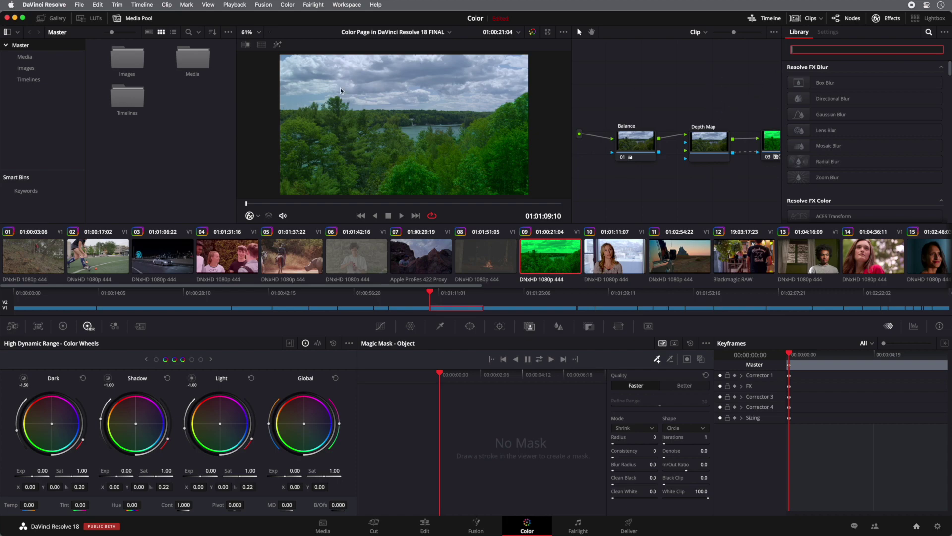
{"action": "left_click", "coordinate": [55, 18]}
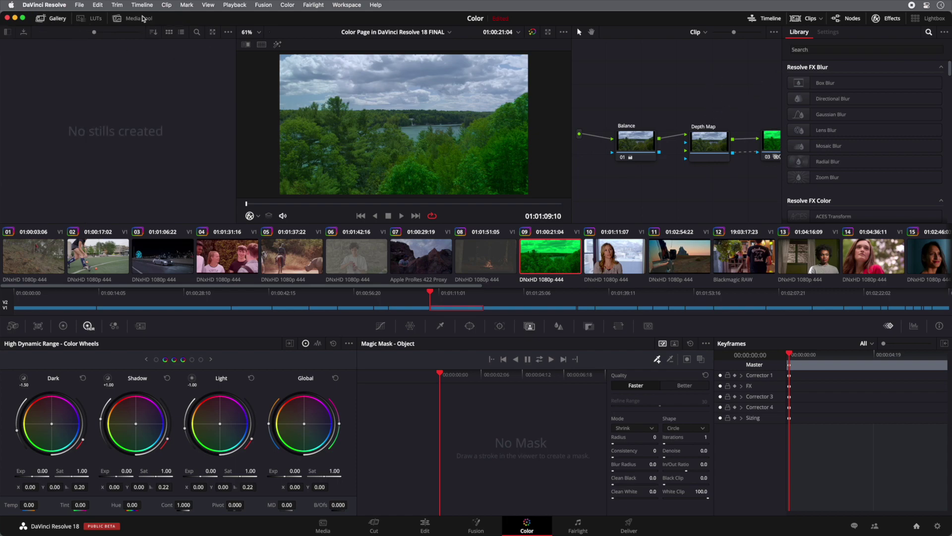
{"action": "left_click", "coordinate": [53, 18]}
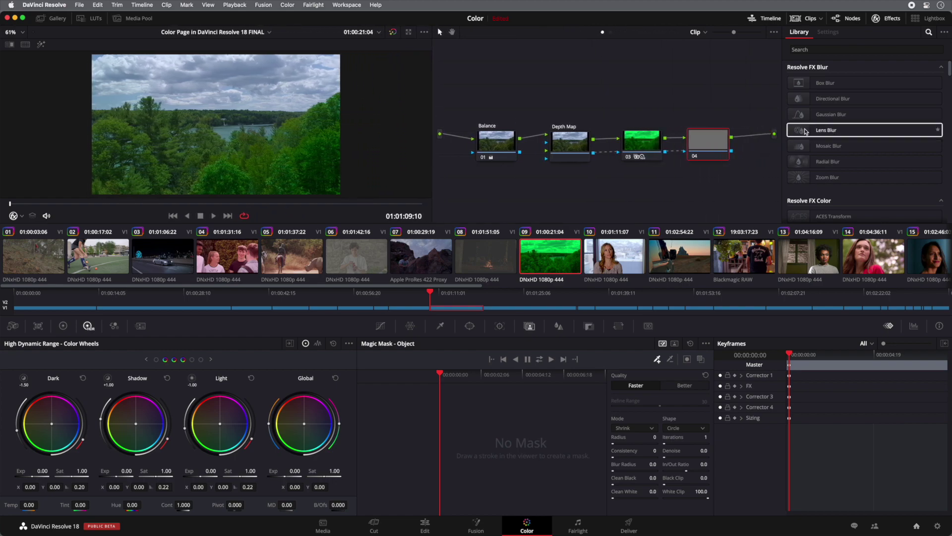
{"action": "left_click_drag", "start_coordinate": [806, 131], "coordinate": [713, 146]}
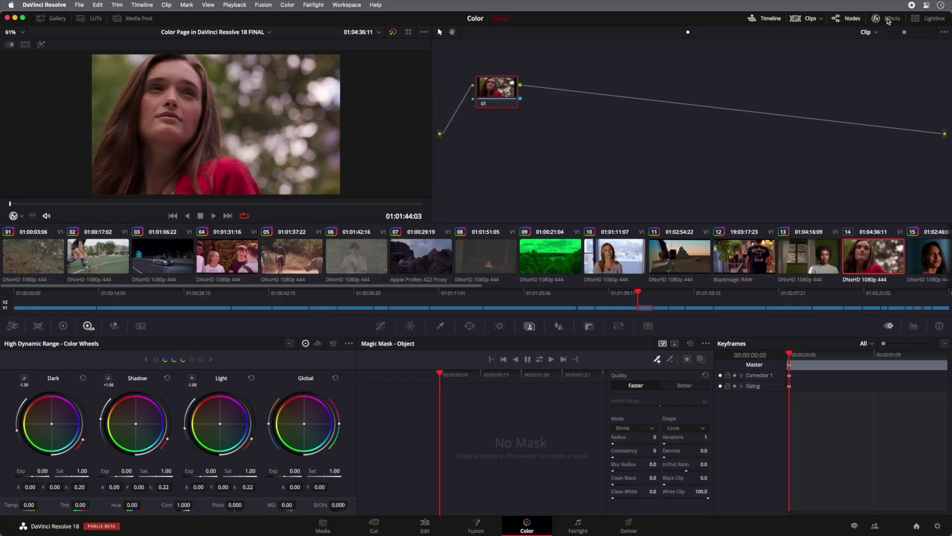
Search 'su' in the Effects Library and add a Surface Tracker to the portrait's node graph
{"action": "left_click", "coordinate": [887, 19]}
{"action": "left_click", "coordinate": [843, 50]}
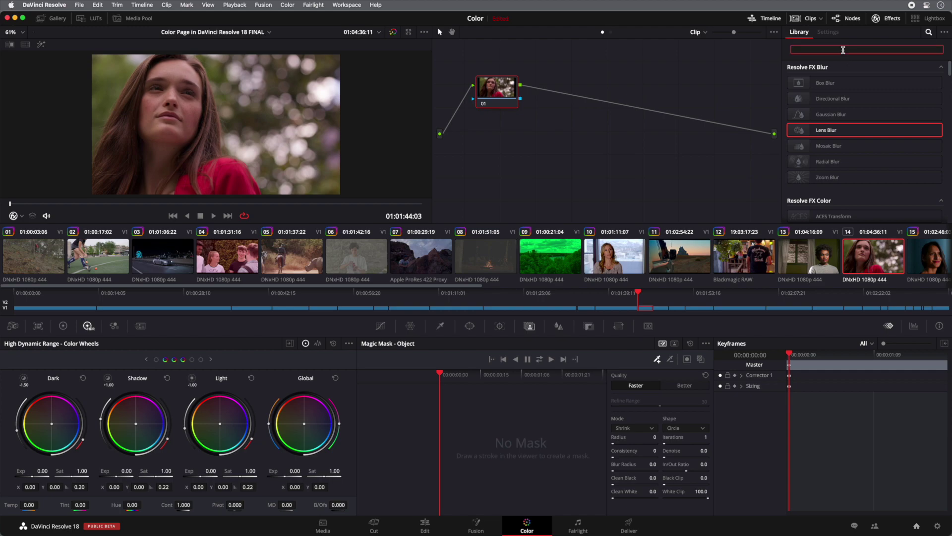
{"action": "type", "text": "su"}
{"action": "left_click_drag", "start_coordinate": [803, 83], "coordinate": [600, 102]}
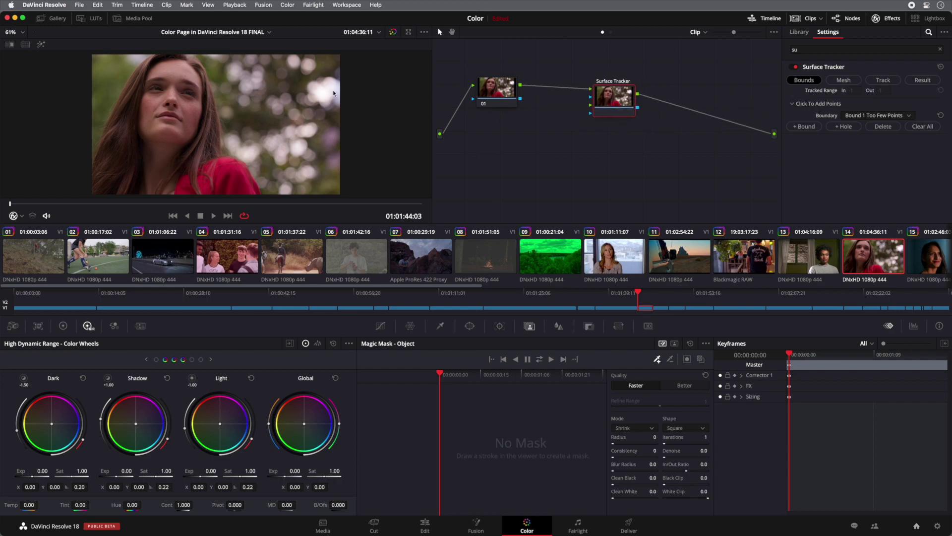
Zoom the viewer to 64% and outline a tracking boundary around the woman's eyes
{"action": "scroll", "coordinate": [195, 90], "scroll_direction": "down", "scroll_amount": 2}
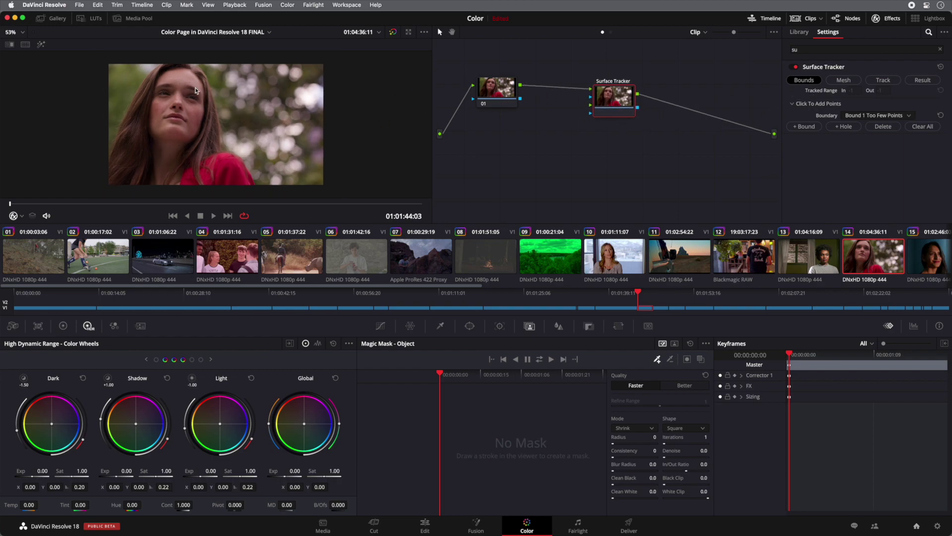
{"action": "left_click", "coordinate": [22, 31]}
{"action": "left_click", "coordinate": [15, 55]}
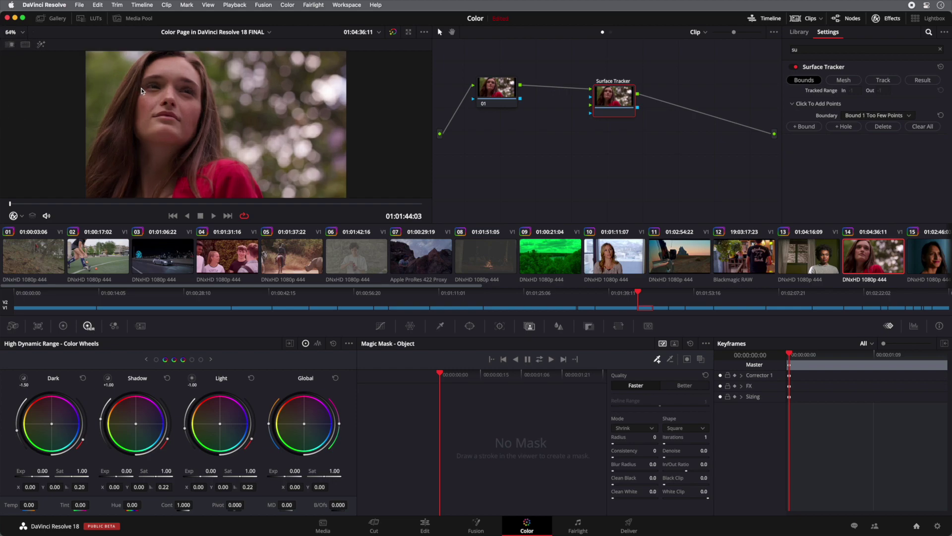
{"action": "left_click", "coordinate": [162, 73]}
{"action": "left_click", "coordinate": [184, 74]}
{"action": "left_click", "coordinate": [198, 80]}
{"action": "left_click", "coordinate": [200, 99]}
{"action": "left_click", "coordinate": [172, 93]}
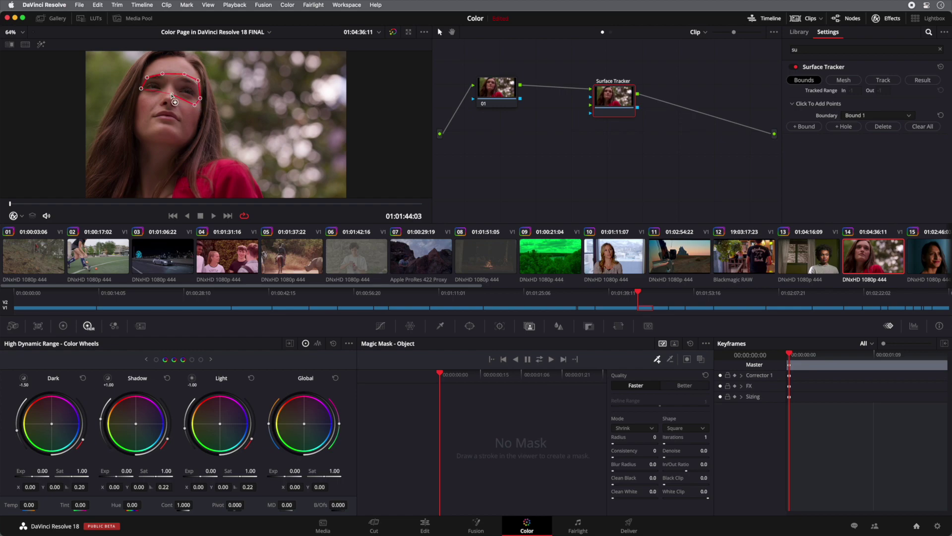
{"action": "left_click", "coordinate": [141, 101]}
{"action": "left_click", "coordinate": [139, 88]}
{"action": "left_click_drag", "start_coordinate": [162, 75], "coordinate": [194, 108]}
Set the mesh Point Number Limit to 30 and track the mesh forward
{"action": "left_click", "coordinate": [839, 81]}
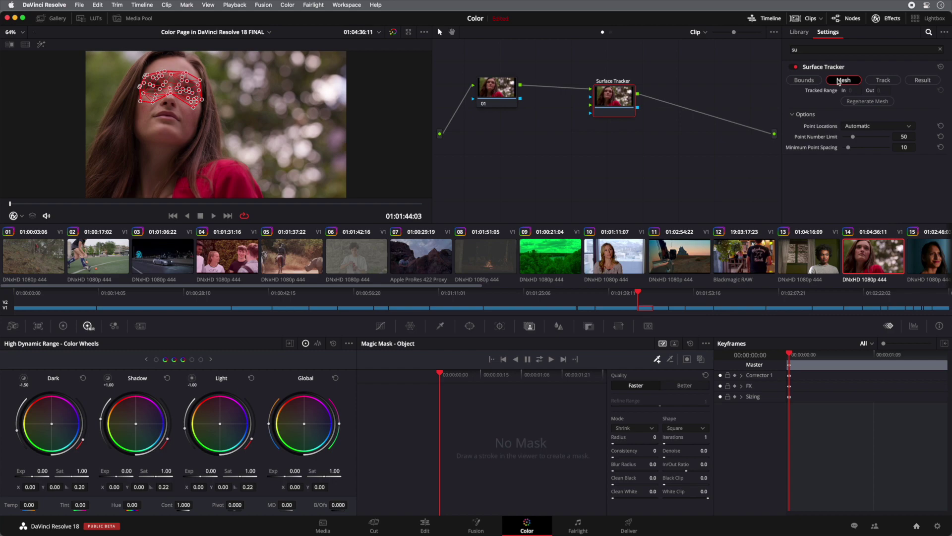
{"action": "left_click", "coordinate": [903, 137]}
{"action": "type", "text": "30"}
{"action": "key", "text": "Return"}
{"action": "left_click", "coordinate": [890, 80]}
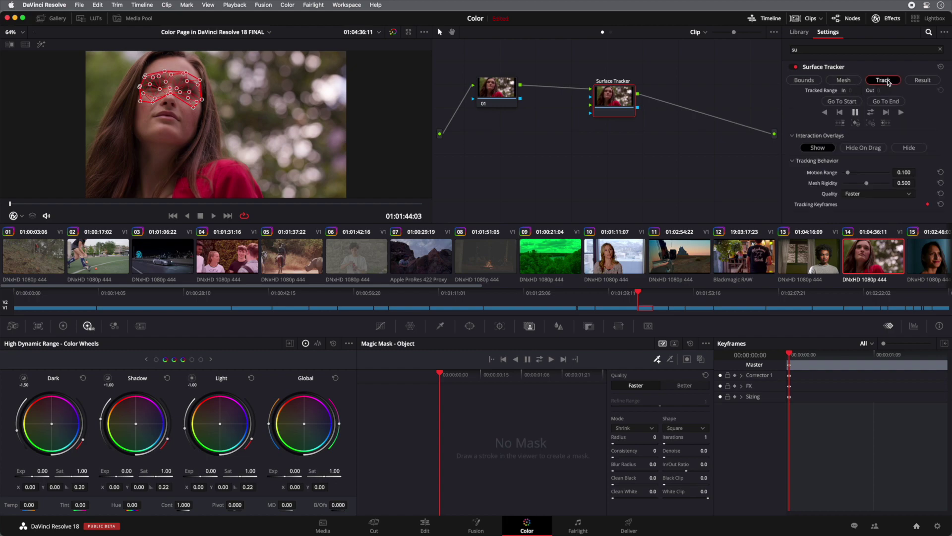
{"action": "left_click", "coordinate": [900, 113]}
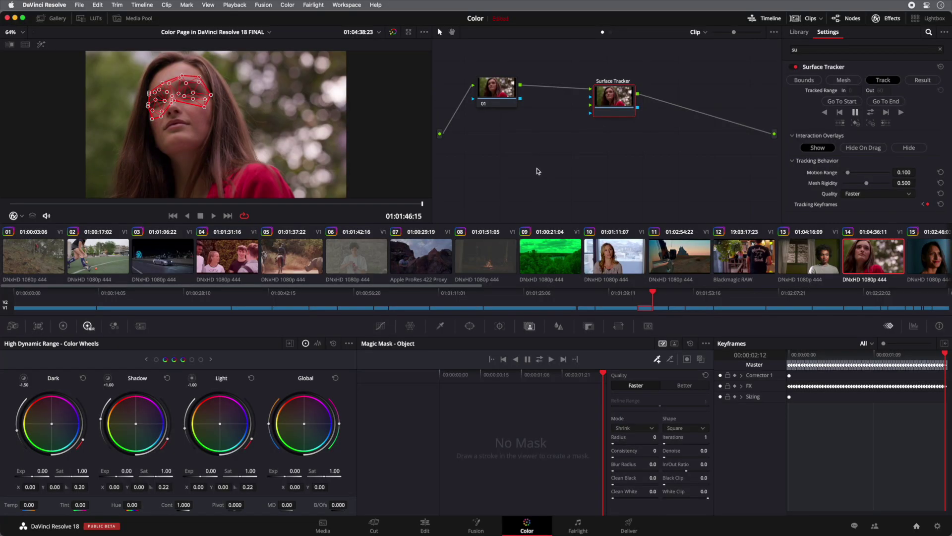
Add corrector node 03 fed from node 01, link its key into the Surface Tracker, and rewind
{"action": "right_click", "coordinate": [537, 169]}
{"action": "mouse_move", "coordinate": [571, 184]}
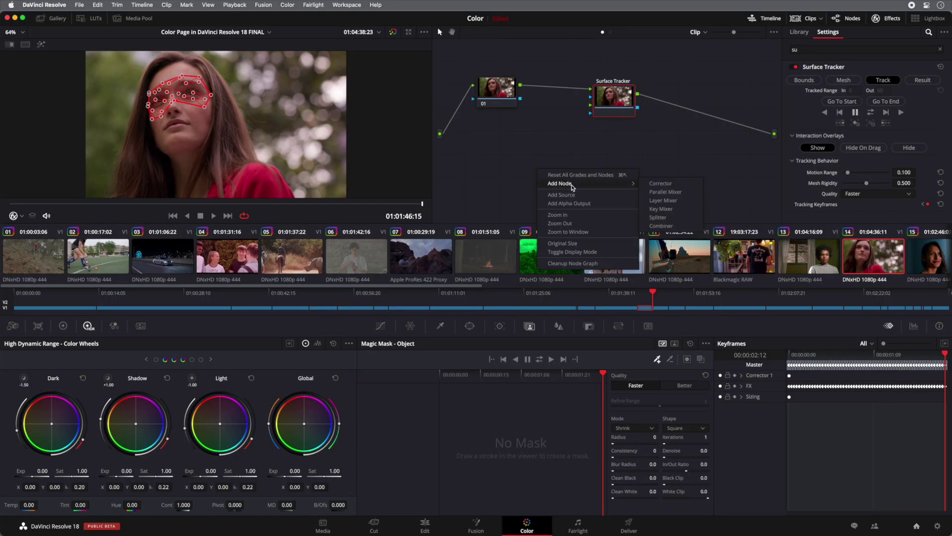
{"action": "left_click", "coordinate": [654, 183]}
{"action": "left_click_drag", "start_coordinate": [538, 177], "coordinate": [560, 179]}
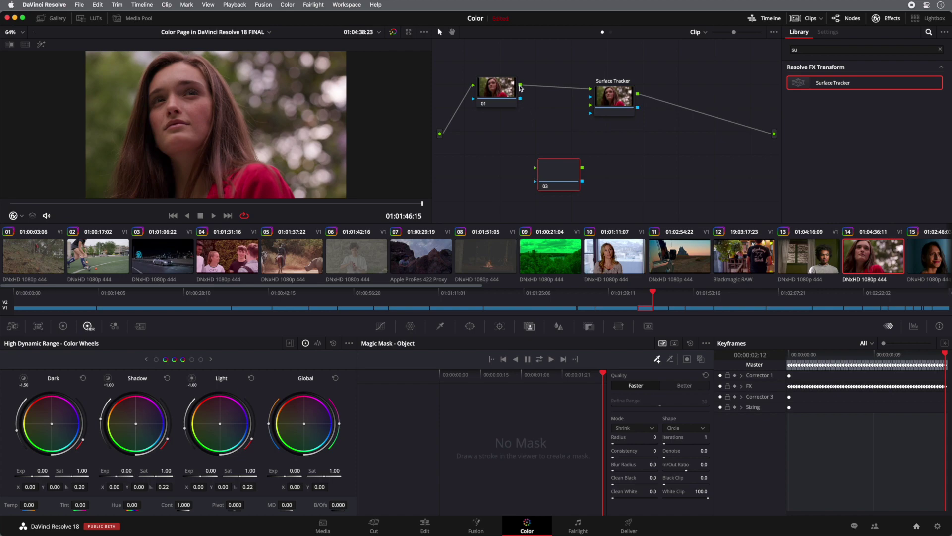
{"action": "left_click_drag", "start_coordinate": [521, 88], "coordinate": [590, 107]}
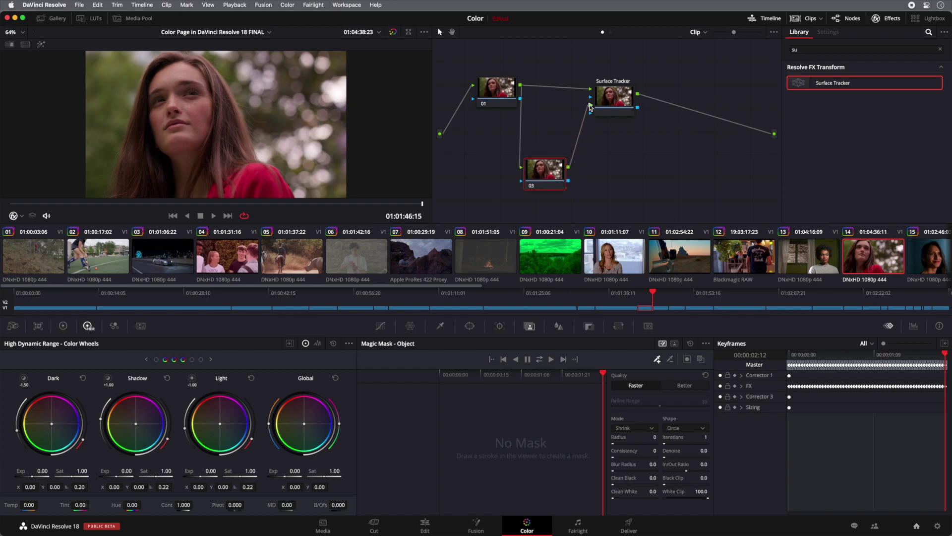
{"action": "left_click_drag", "start_coordinate": [568, 180], "coordinate": [590, 115]}
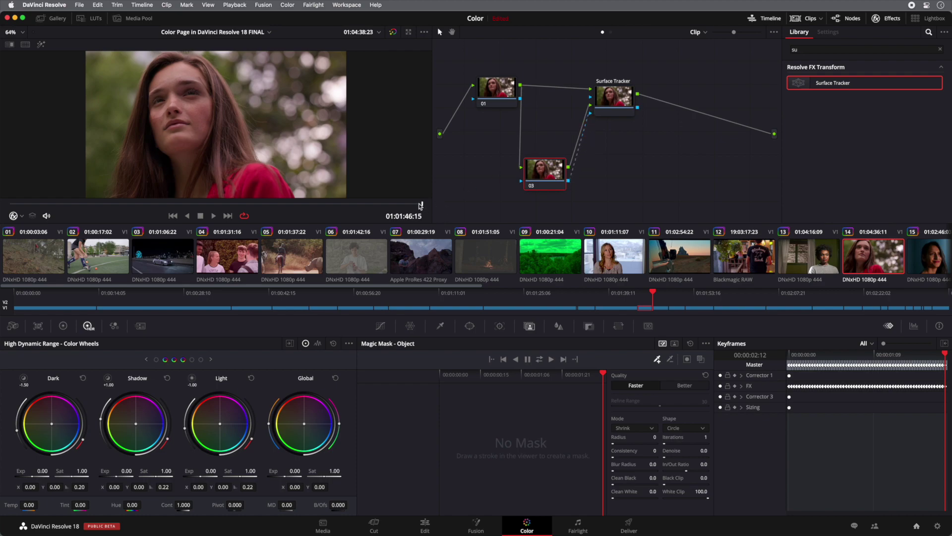
{"action": "left_click_drag", "start_coordinate": [421, 205], "coordinate": [11, 212]}
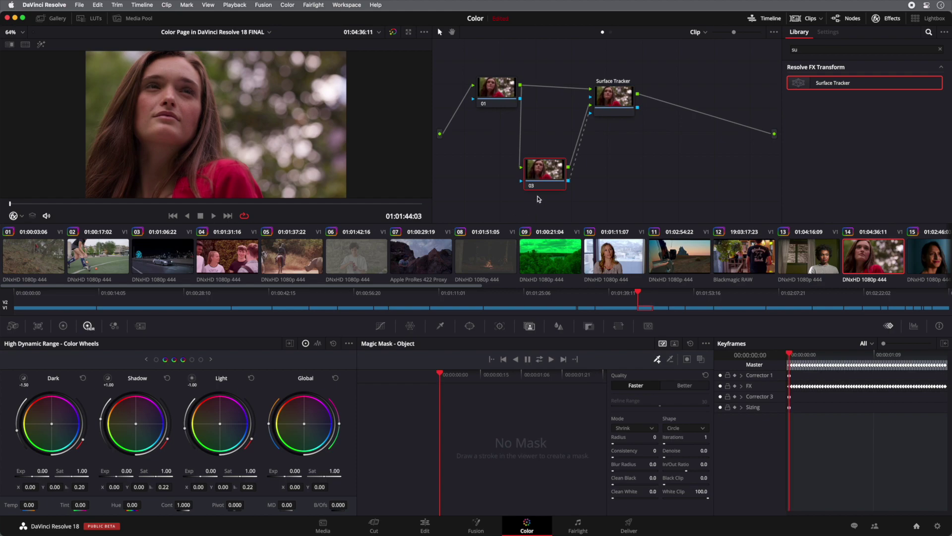
Draw curve windows over both eyelids on node 03
{"action": "left_click", "coordinate": [469, 326]}
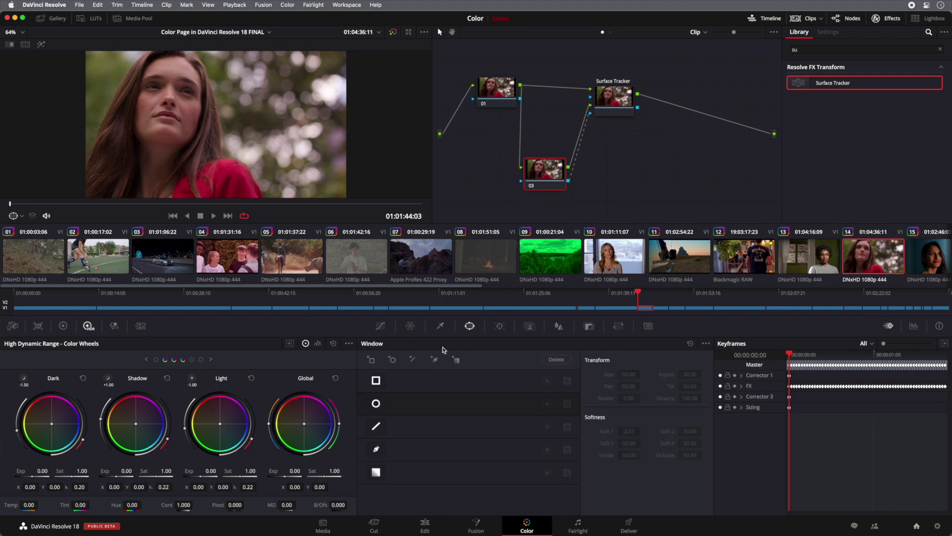
{"action": "left_click", "coordinate": [376, 448]}
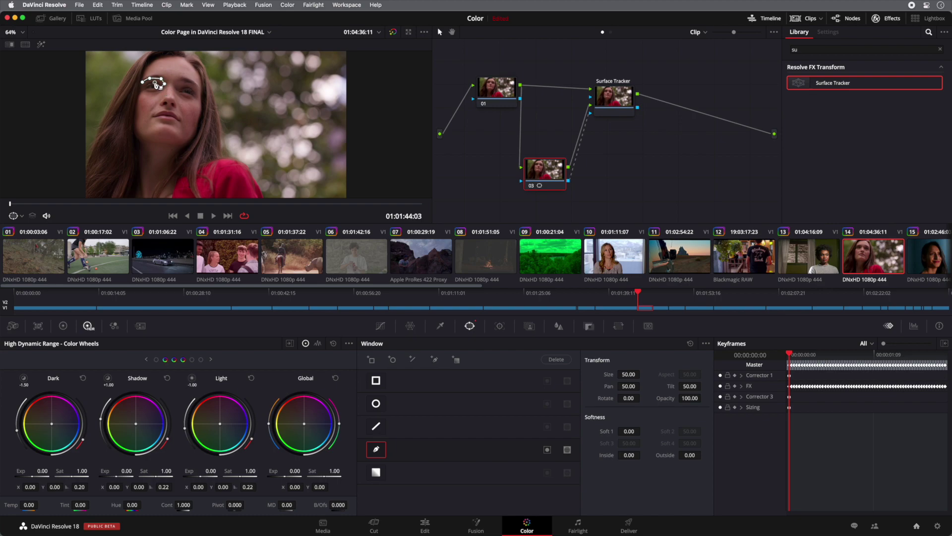
{"action": "left_click", "coordinate": [144, 85]}
{"action": "left_click", "coordinate": [145, 88]}
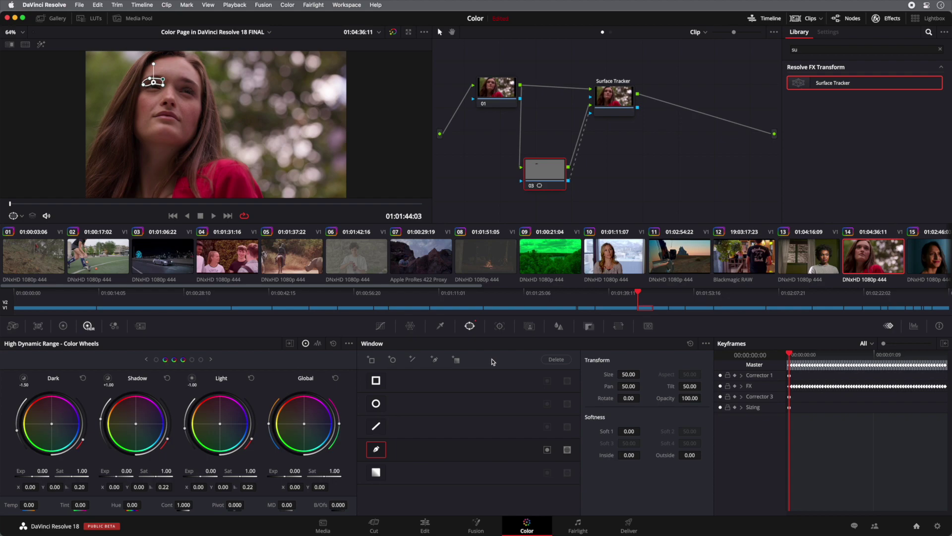
{"action": "left_click", "coordinate": [436, 361]}
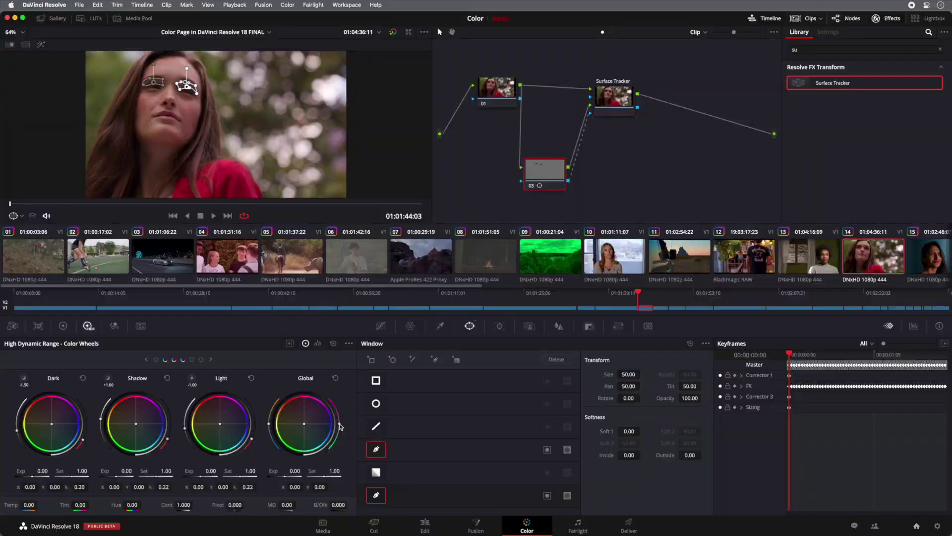
Tint the eyelid windows purple with Global Tint 66.10 and soften them to 2.70
{"action": "left_click_drag", "start_coordinate": [342, 430], "coordinate": [338, 403]}
{"action": "left_click", "coordinate": [24, 220]}
{"action": "left_click", "coordinate": [26, 228]}
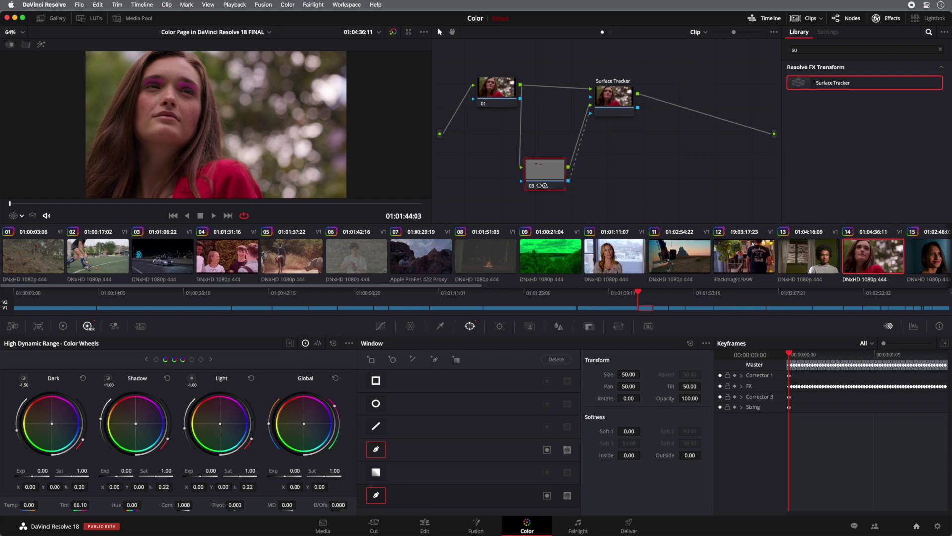
{"action": "left_click_drag", "start_coordinate": [606, 431], "coordinate": [552, 485]}
{"action": "left_click_drag", "start_coordinate": [629, 431], "coordinate": [643, 431]}
{"action": "key", "text": "space"}
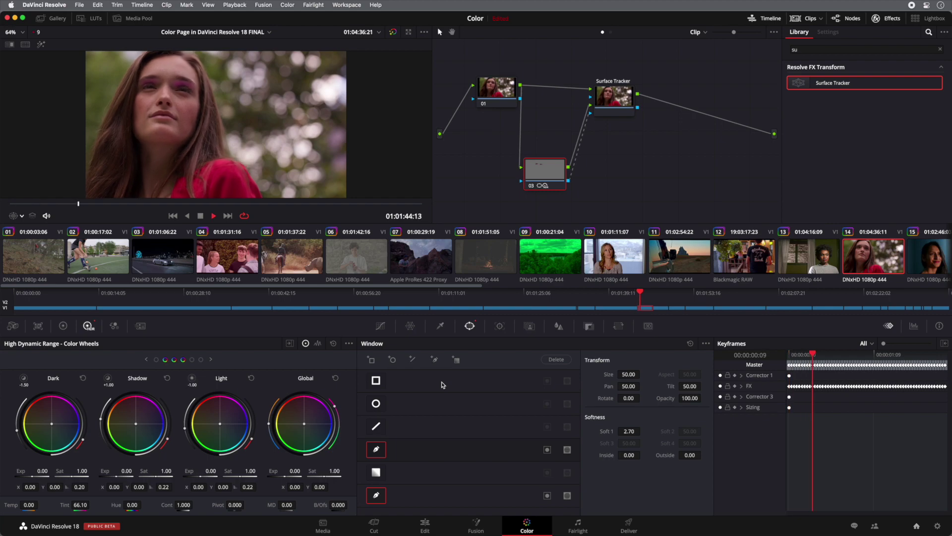